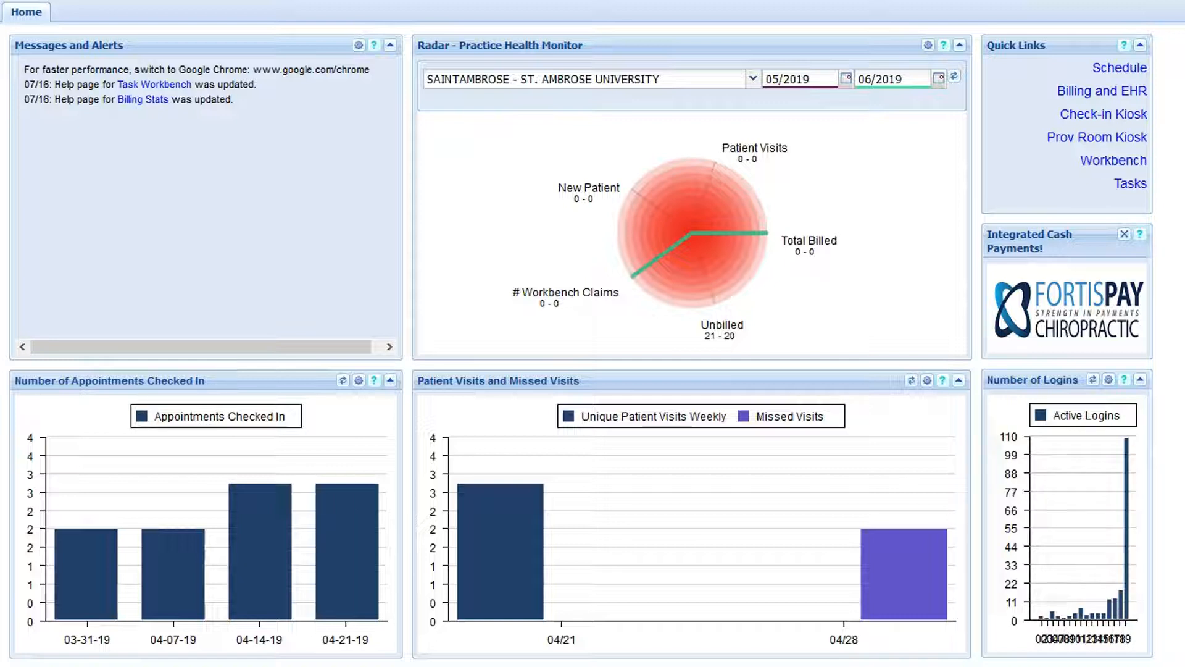
# Step: Open the schedule and view the day 07/16/2019
pyautogui.click(28, 1)
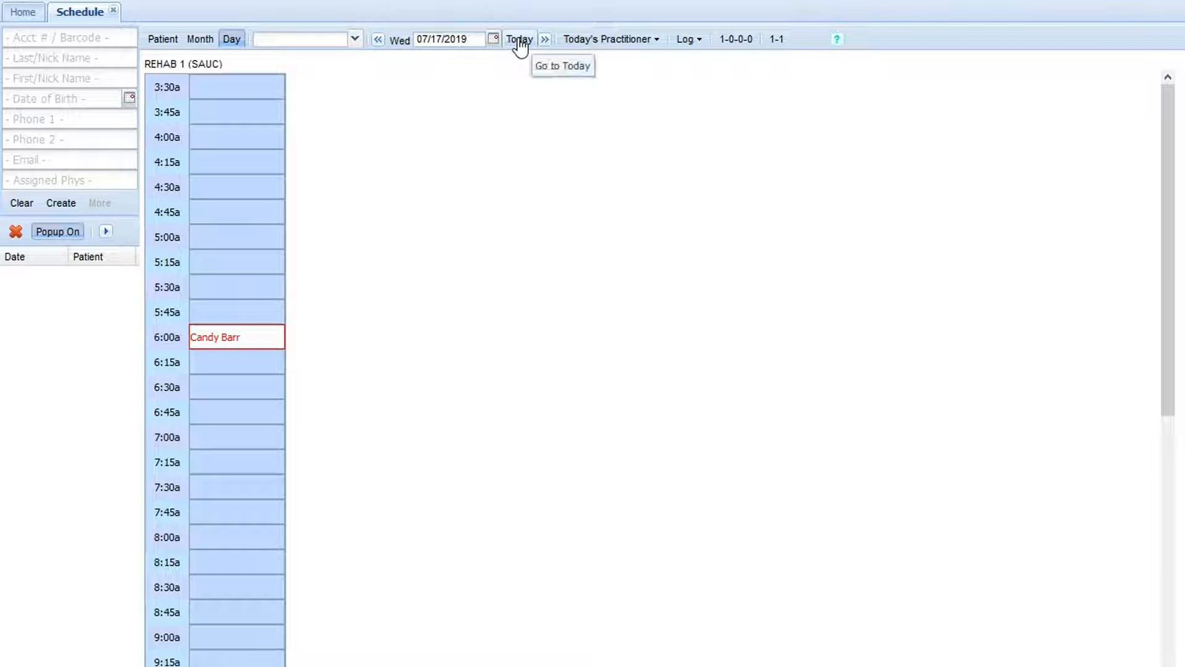
pyautogui.click(493, 39)
pyautogui.click(479, 132)
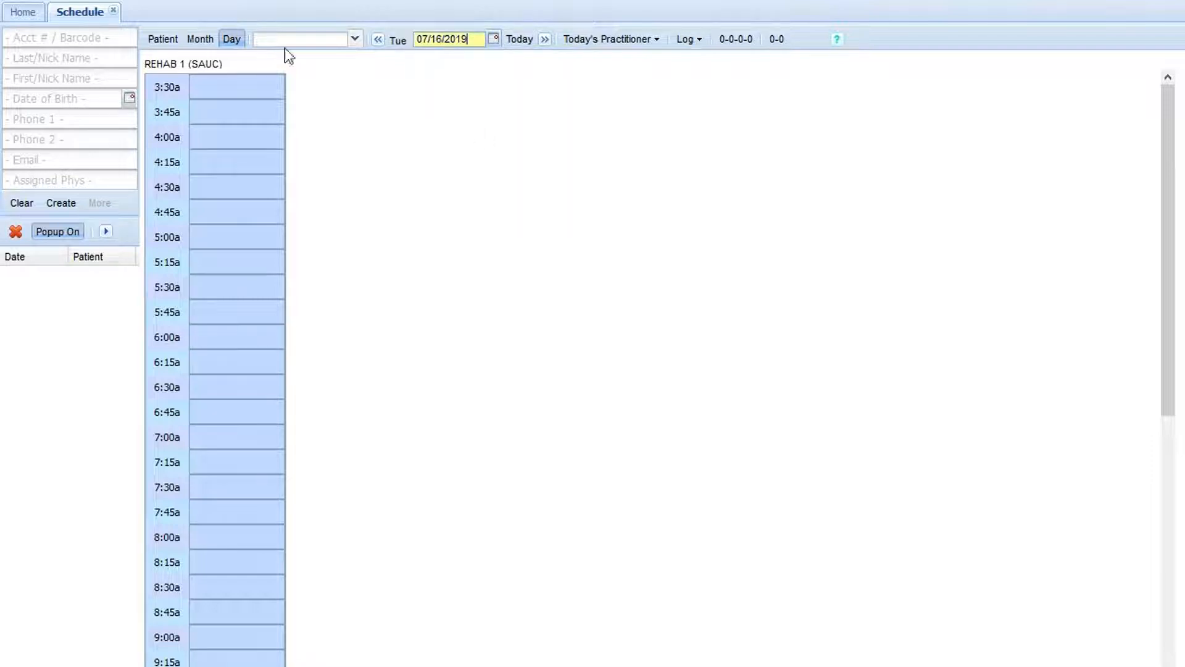
# Step: Open the Billing and EHR page for a look, and close both it and the schedule
pyautogui.click(71, 1)
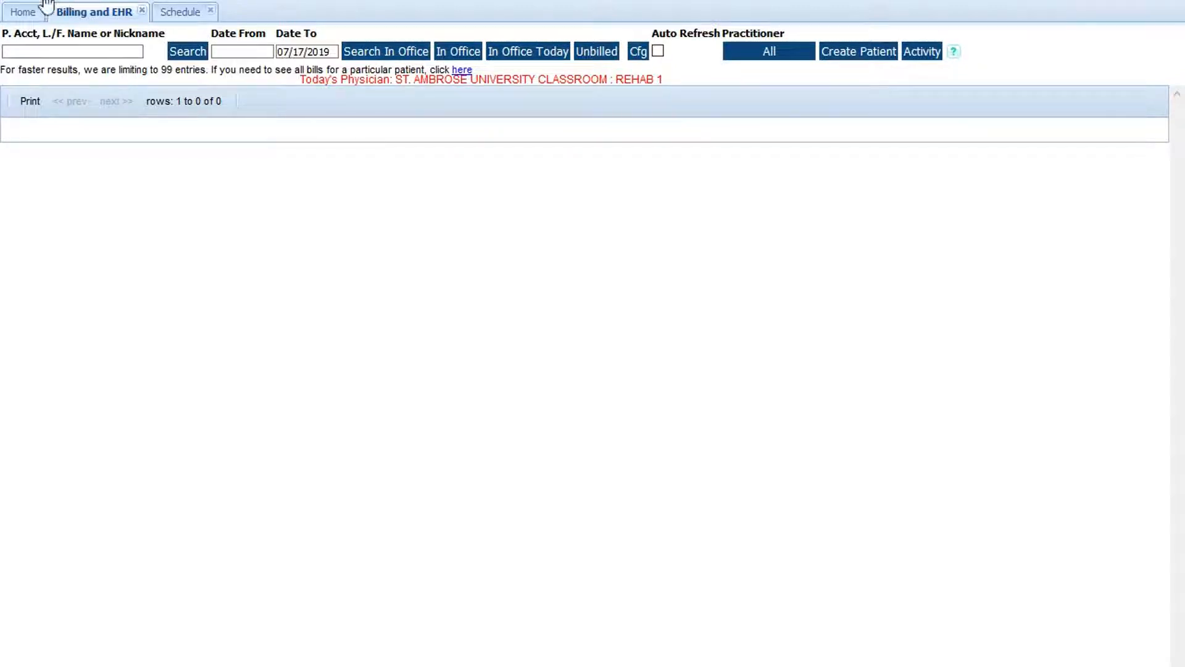
pyautogui.click(186, 2)
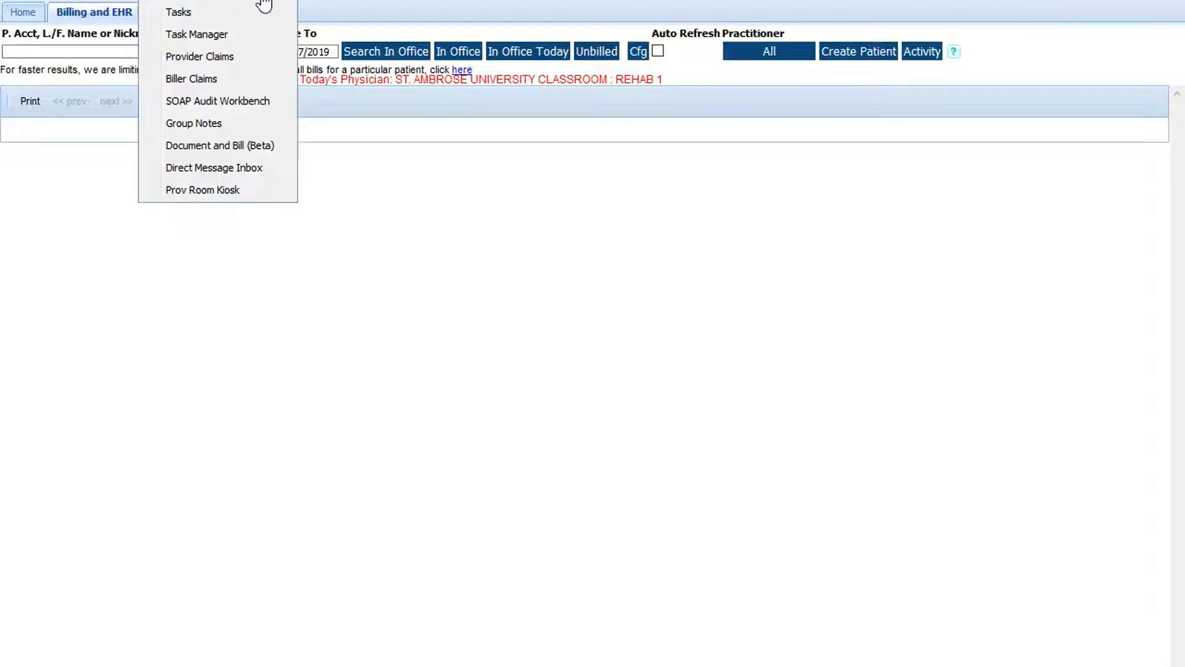
pyautogui.click(334, 14)
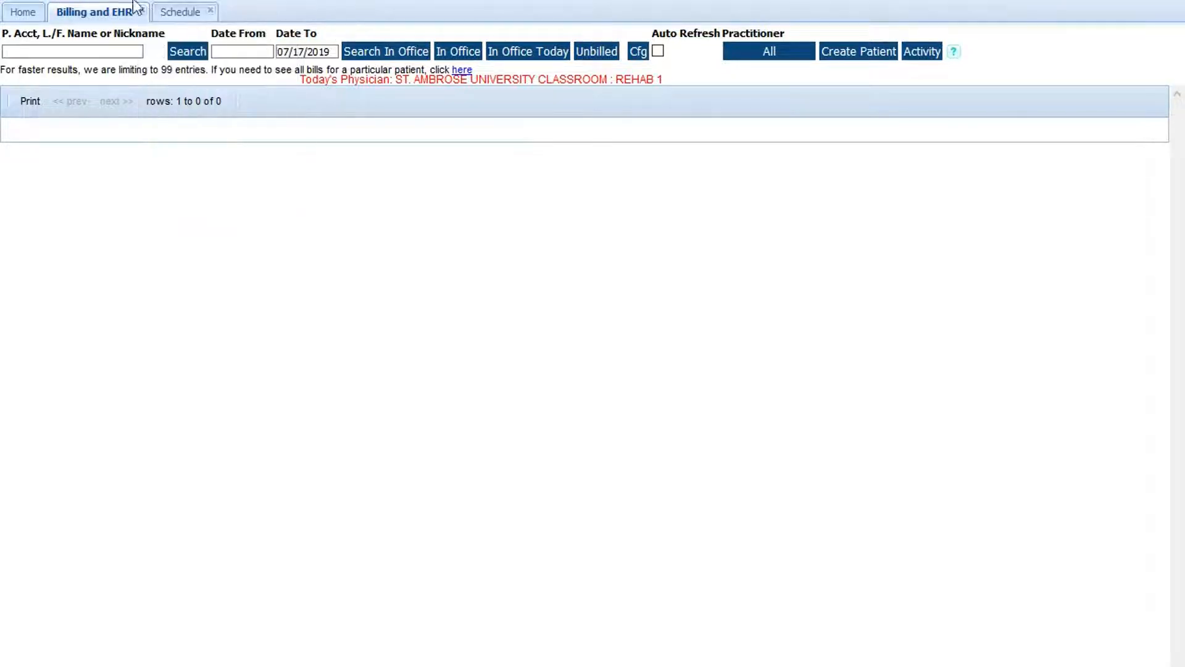
pyautogui.click(178, 19)
pyautogui.click(108, 18)
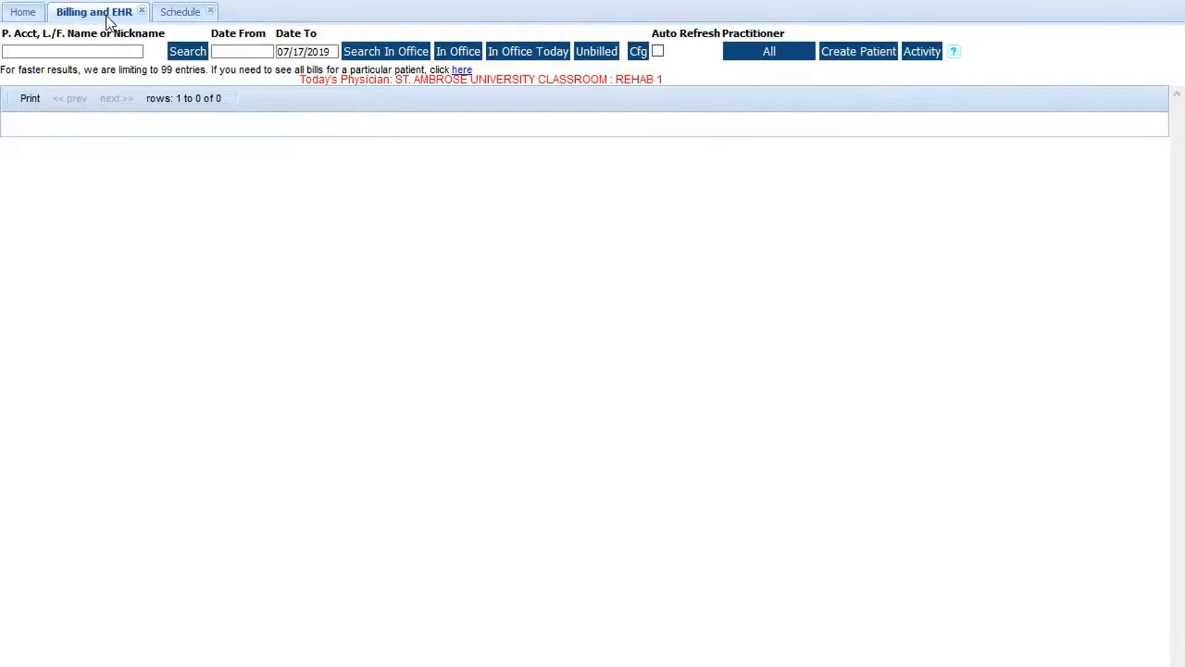
pyautogui.click(140, 11)
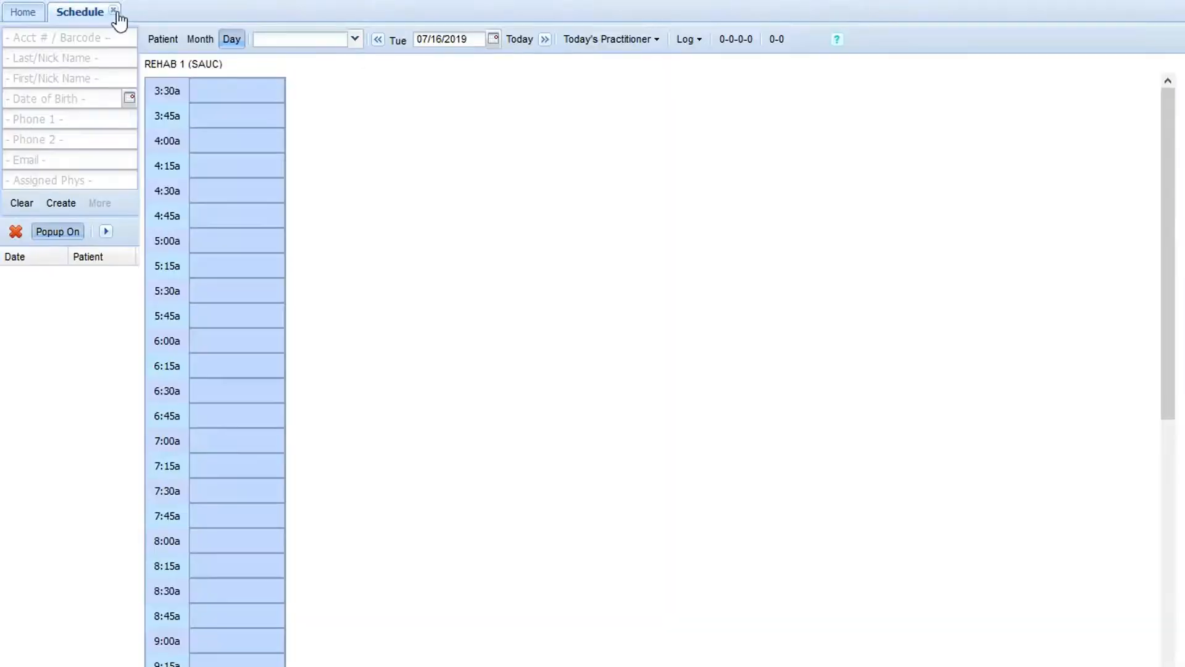
pyautogui.click(116, 12)
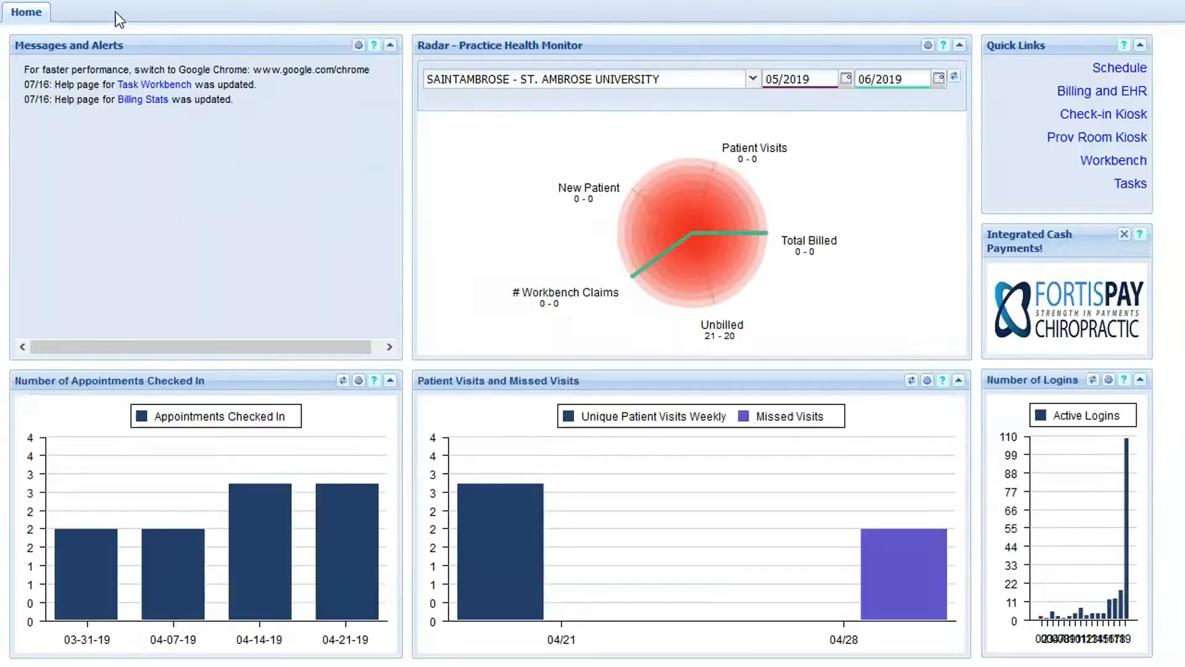
# Step: Reopen the schedule and create a new patient account with the patient's last name, first name and date of birth
pyautogui.click(28, 2)
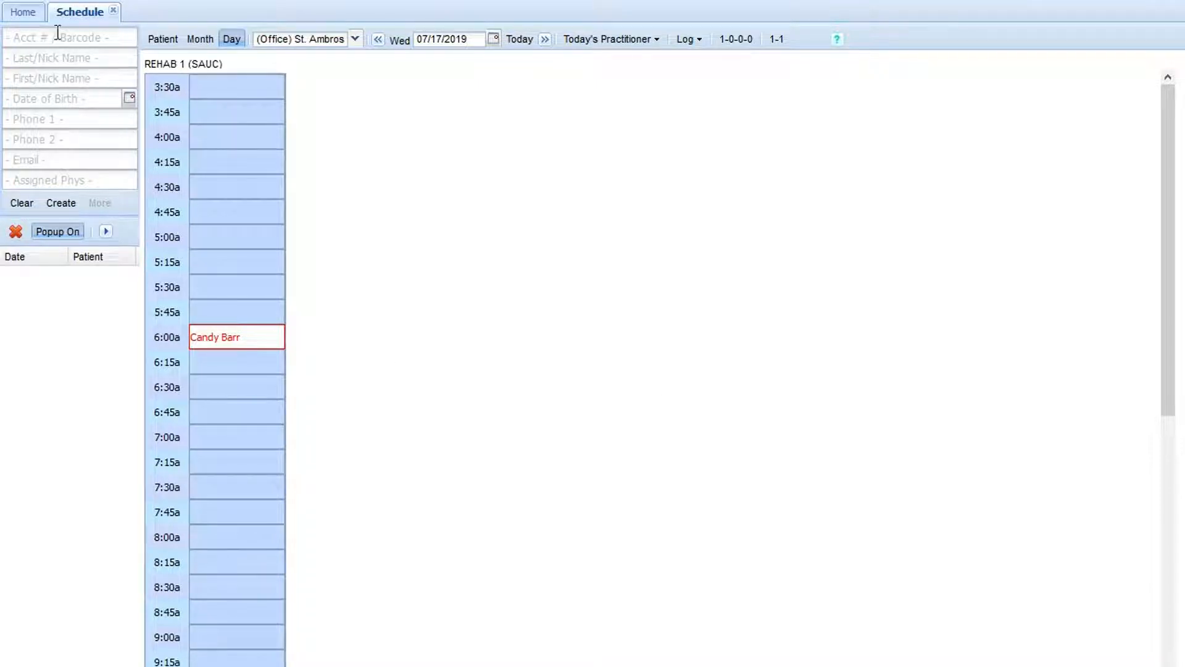
pyautogui.click(61, 59)
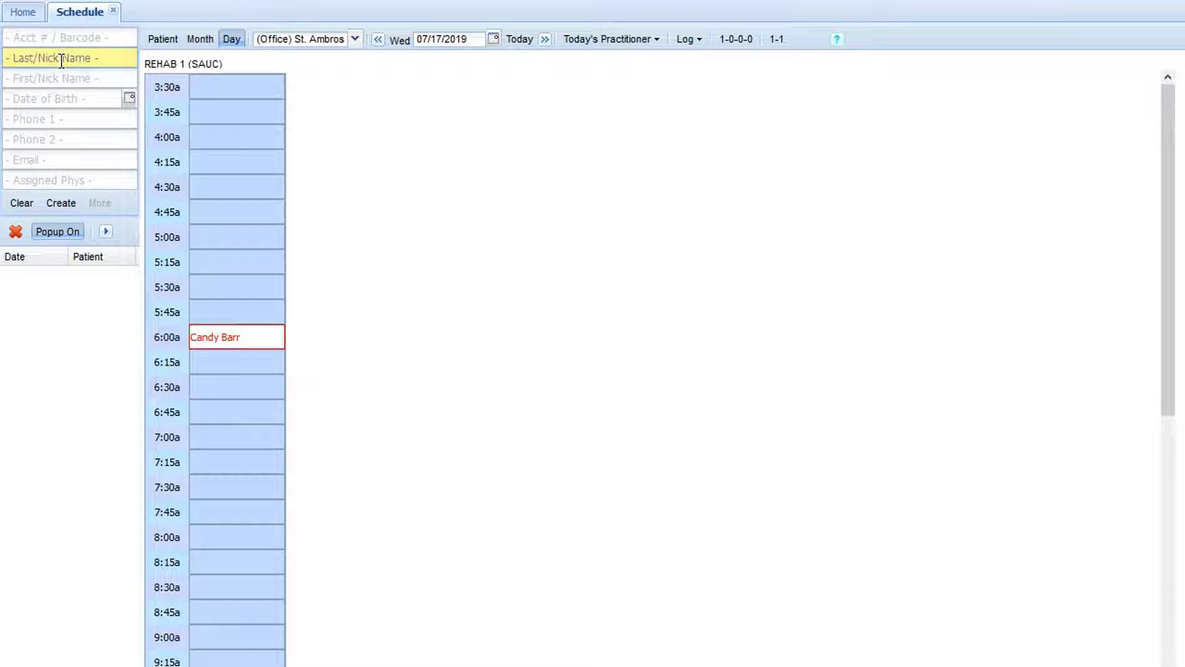
pyautogui.write('Test')
pyautogui.press('Tab')
pyautogui.write('Bob')
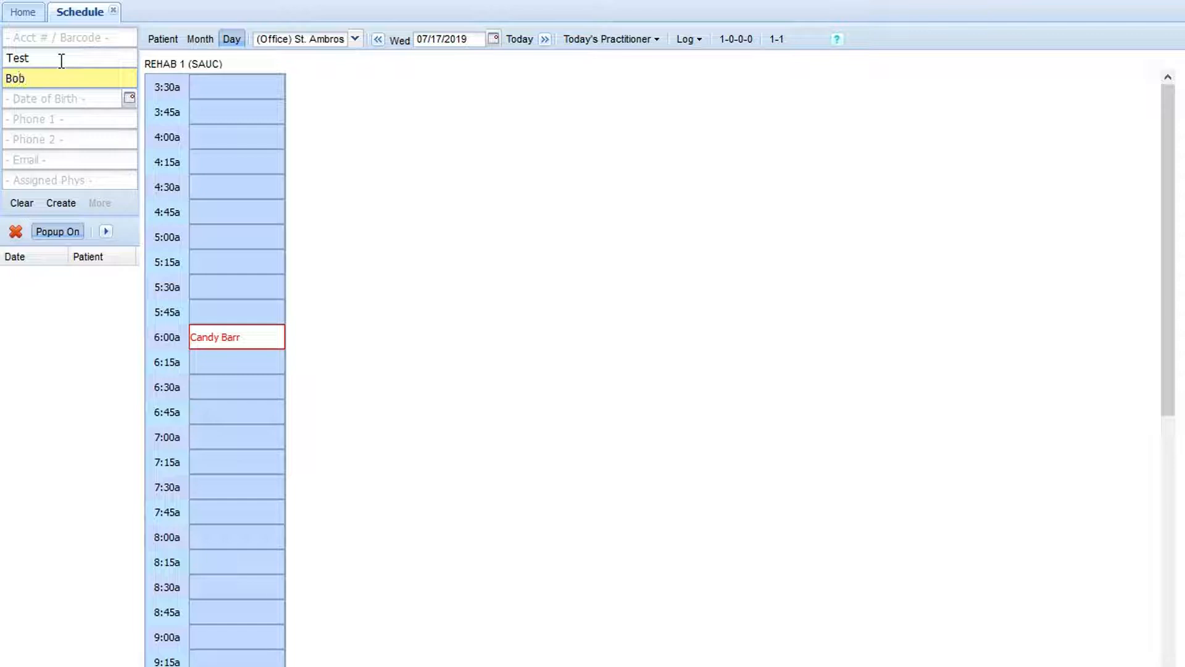
pyautogui.click(79, 92)
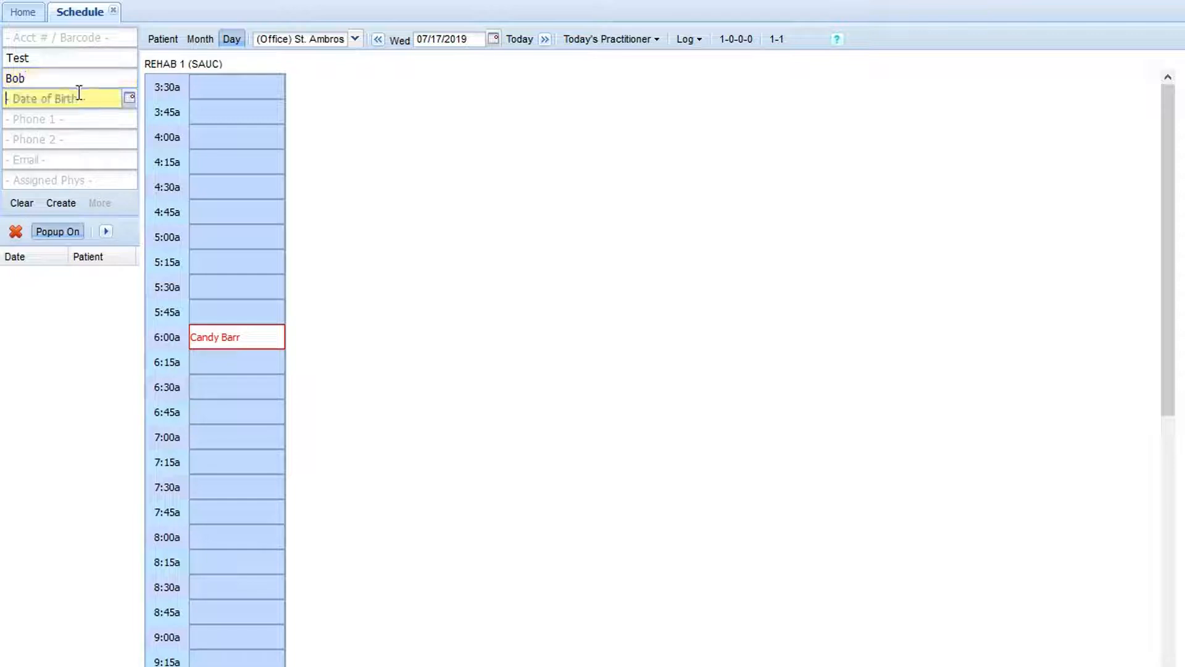
pyautogui.write('12/1/1965')
pyautogui.click(62, 204)
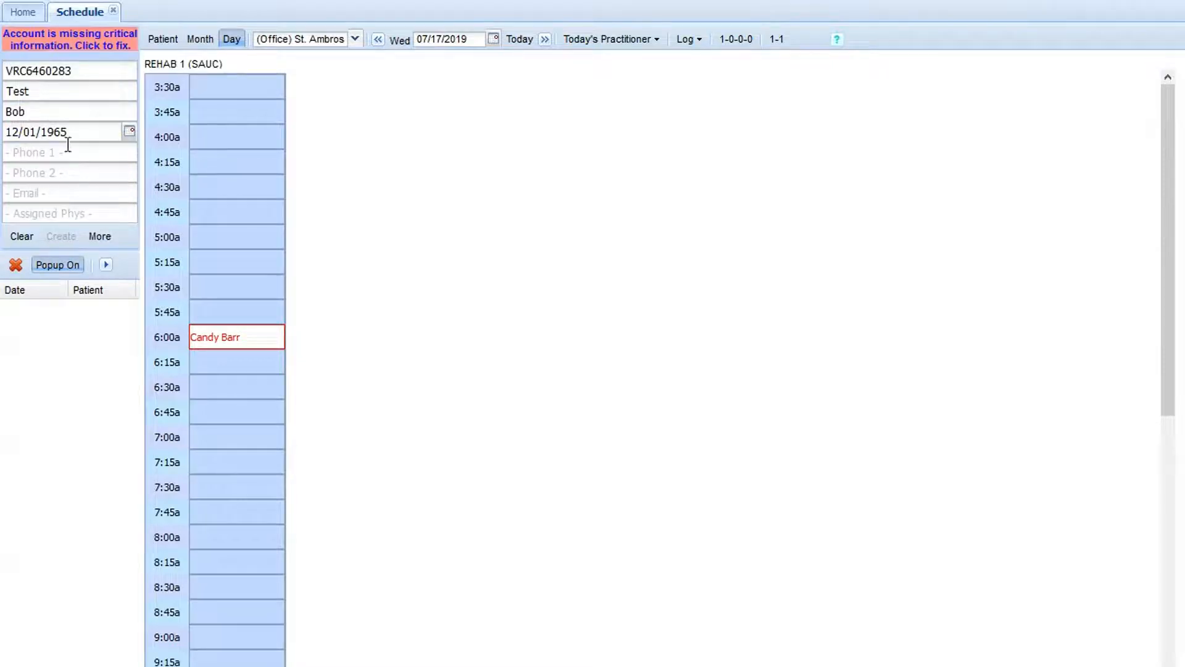
# Step: Review the new patient's incomplete information form and appointment list, and the July 2019 month calendar
pyautogui.click(105, 49)
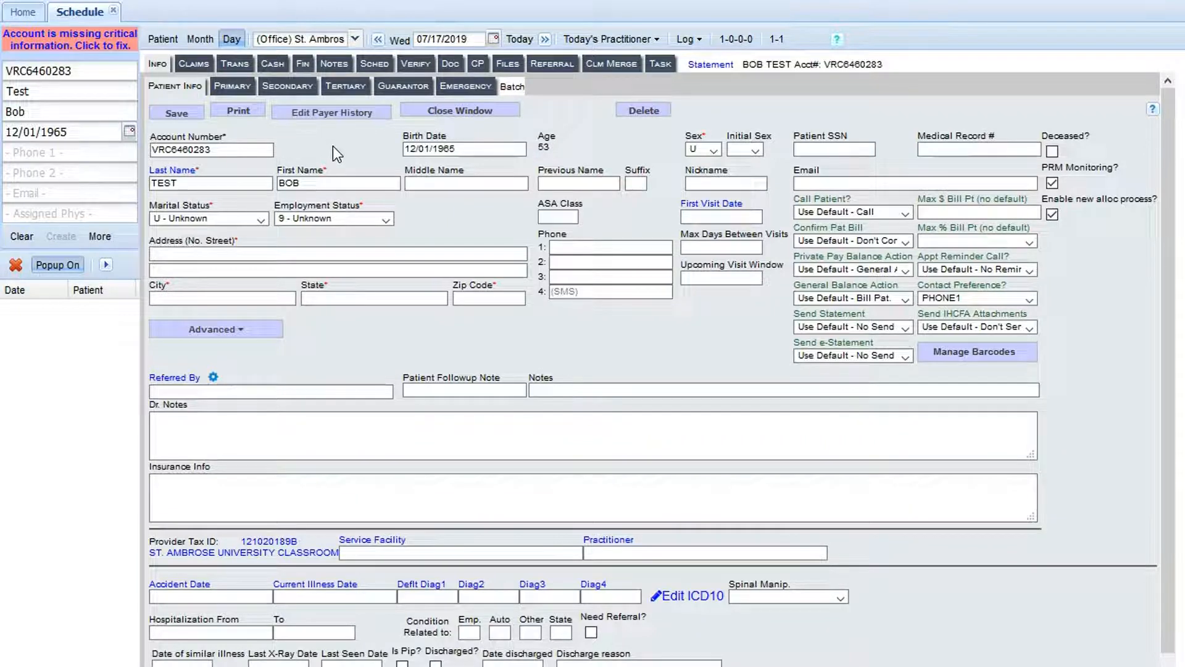
pyautogui.click(250, 254)
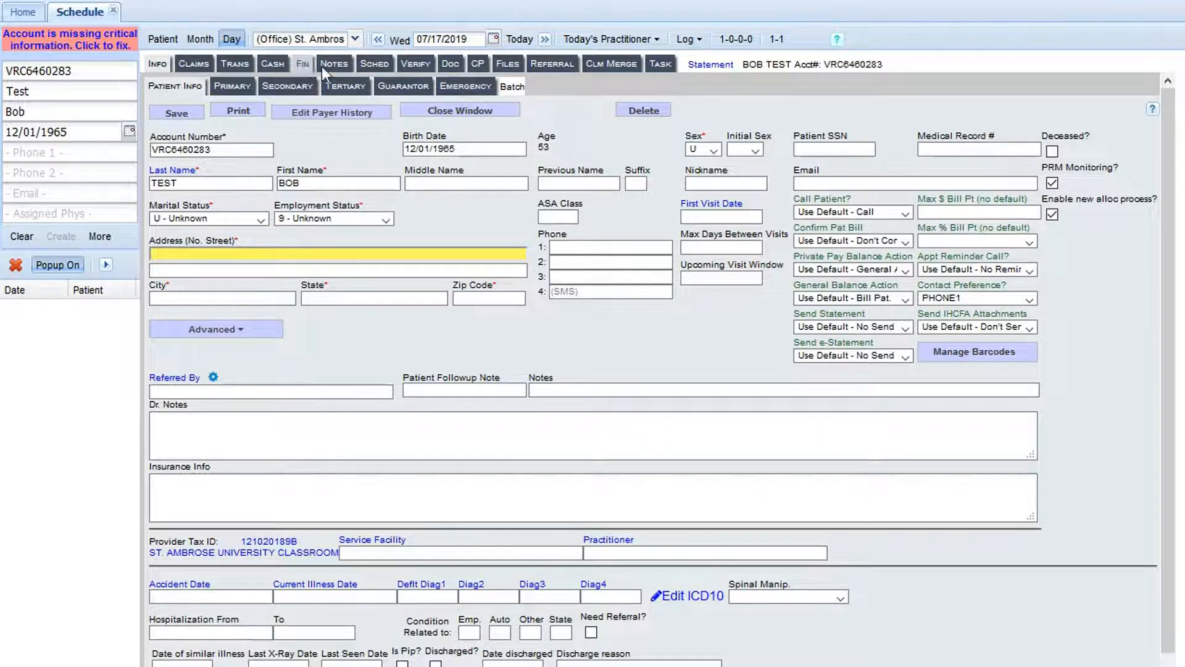
pyautogui.click(375, 64)
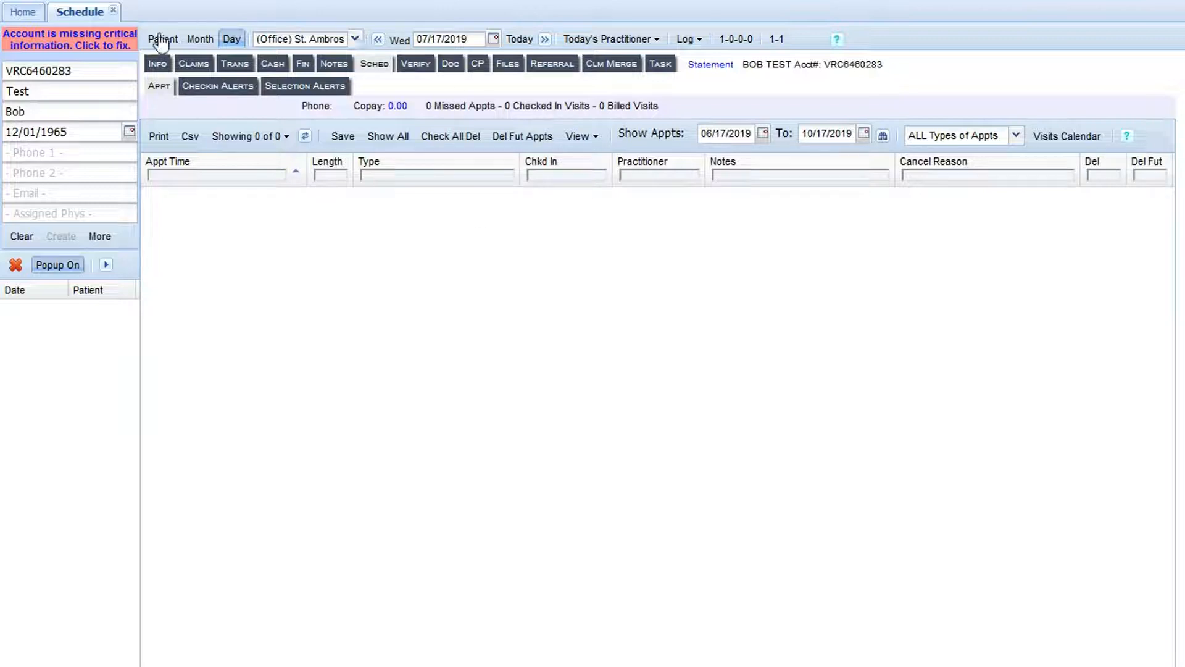
pyautogui.click(198, 40)
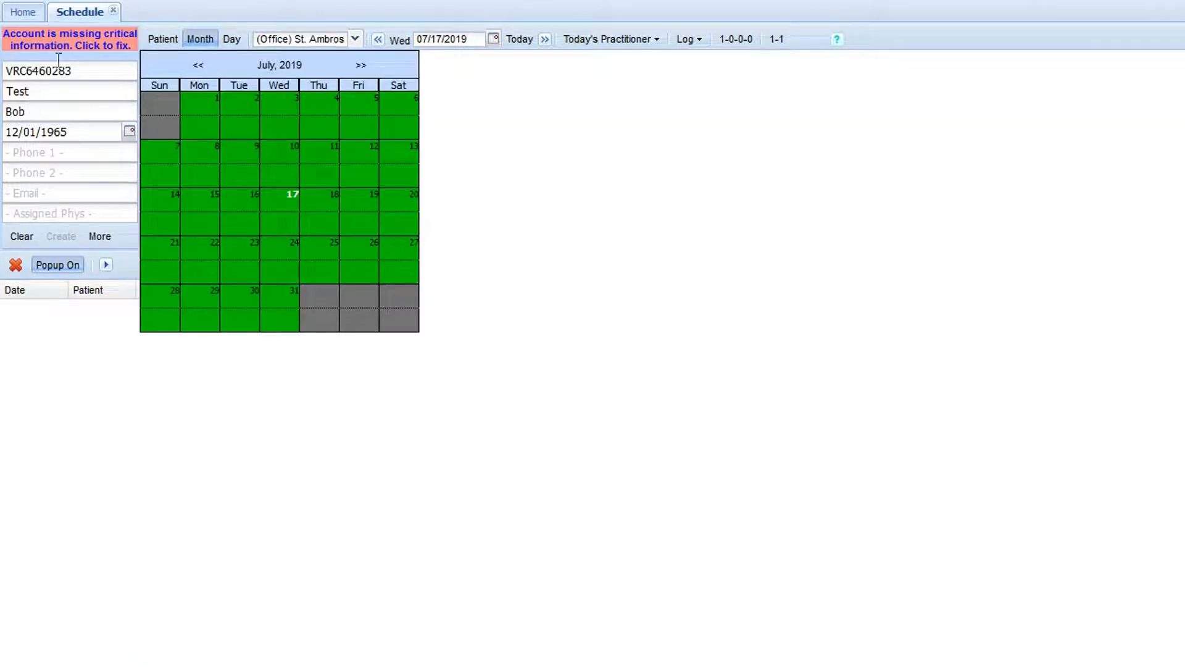
# Step: Select the 10:00 AM slot on 07/19/2019 in the day schedule for the new patient
pyautogui.click(231, 40)
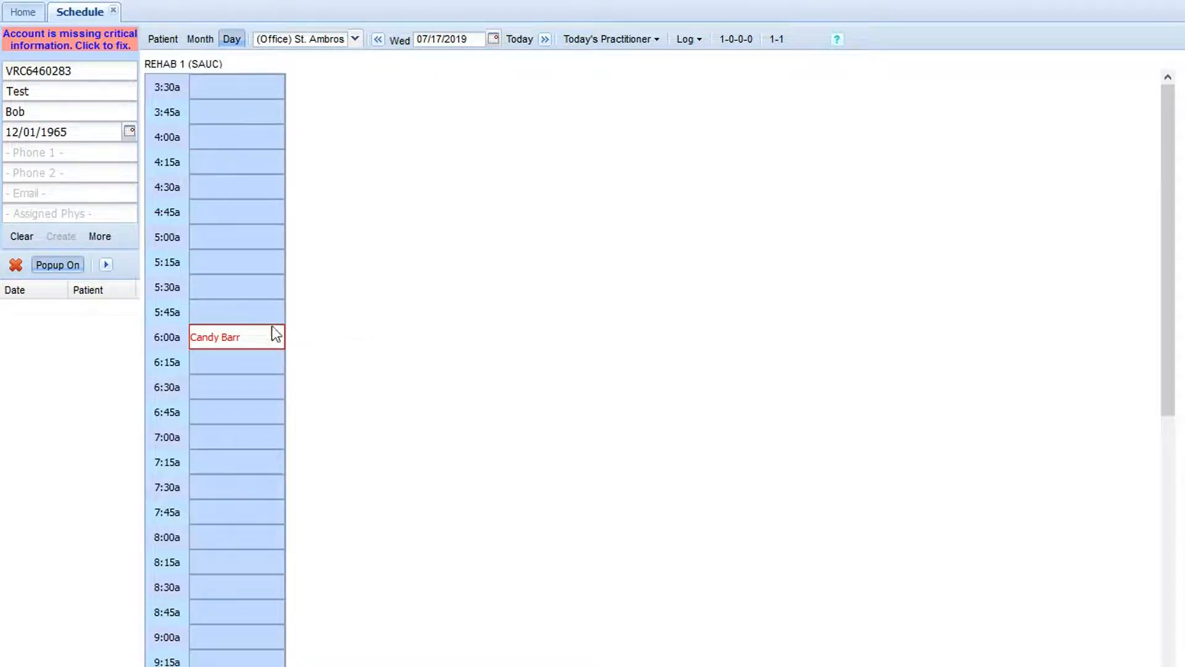
pyautogui.click(496, 41)
pyautogui.click(548, 134)
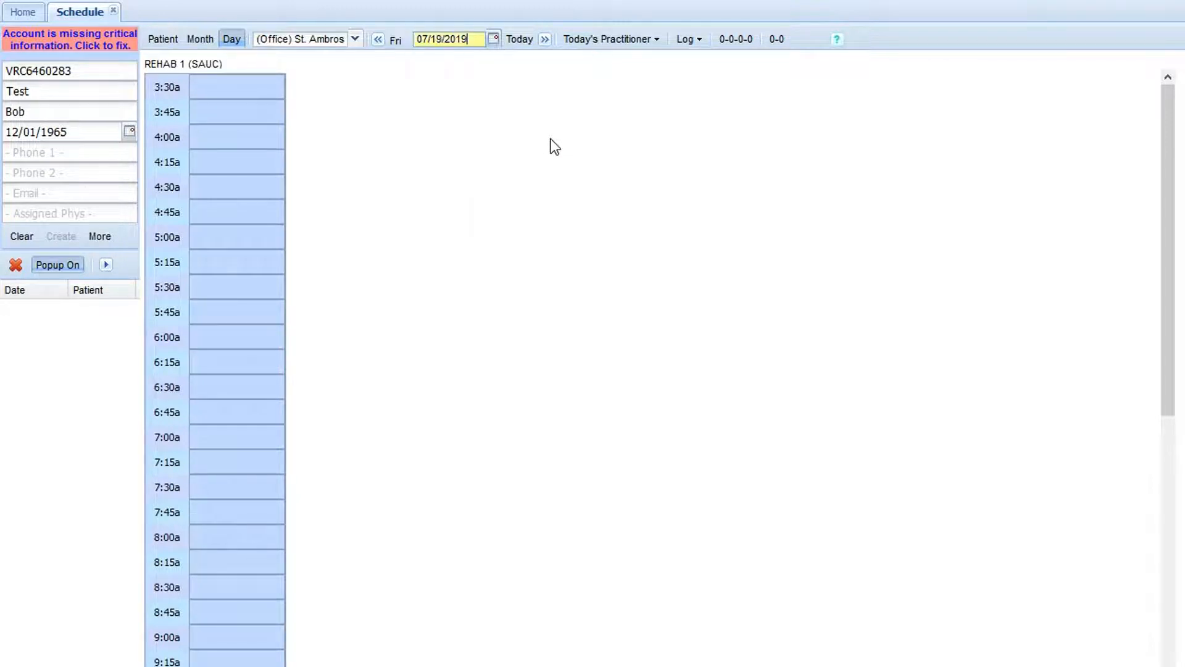
pyautogui.scroll(-3, 283, 472)
pyautogui.scroll(-1, 282, 472)
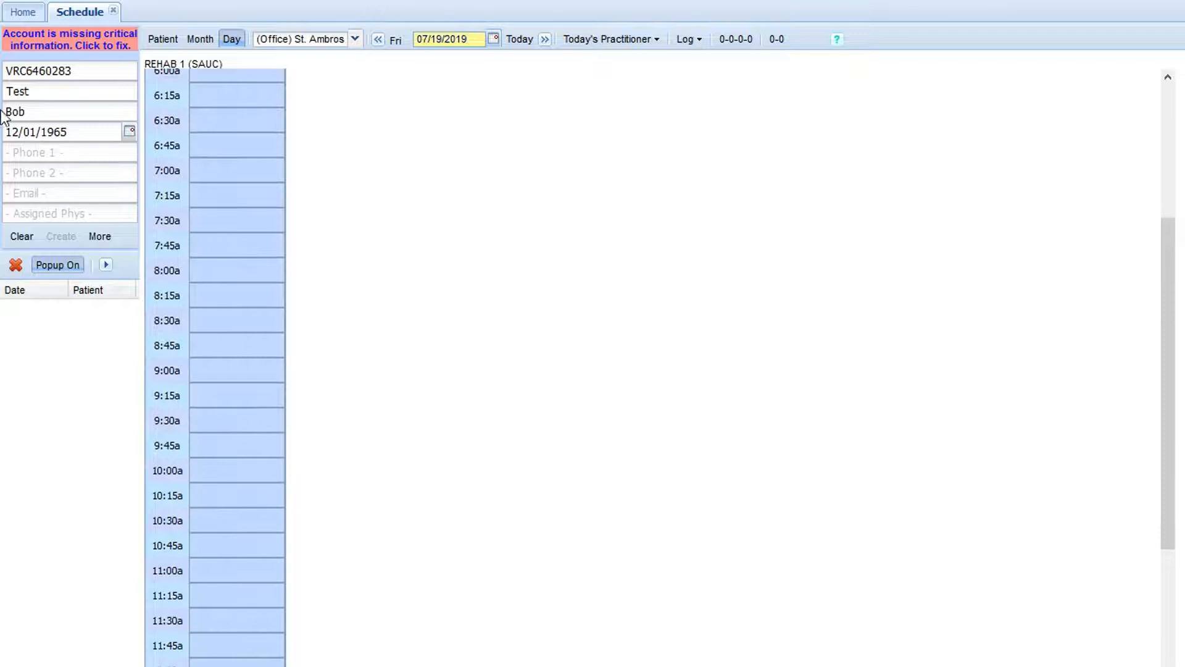
pyautogui.click(209, 476)
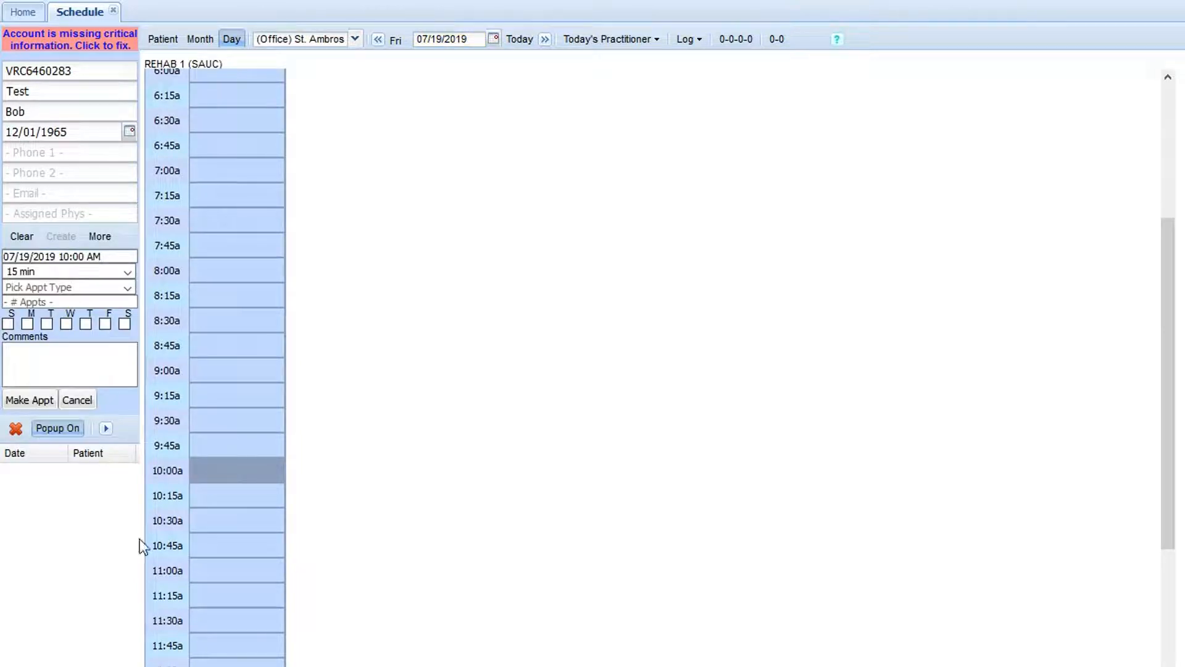
# Step: Set the new patient's appointment length to 30 min and book the appointment
pyautogui.click(93, 258)
pyautogui.click(129, 273)
pyautogui.press('Down')
pyautogui.press('Return')
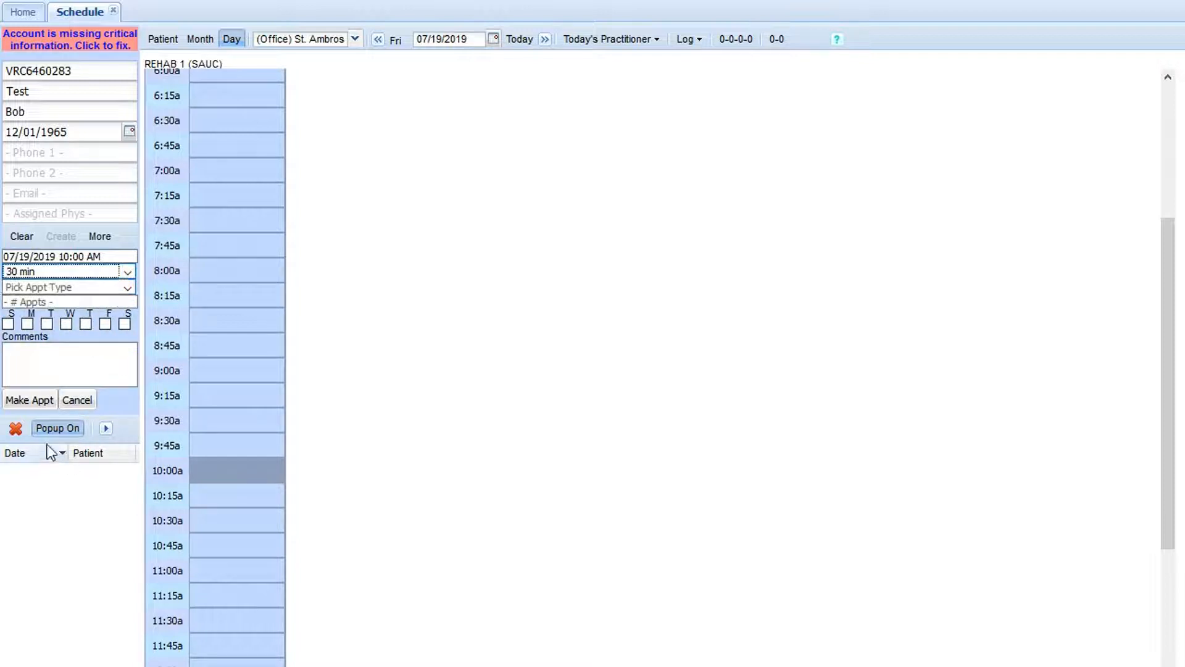
pyautogui.click(29, 401)
pyautogui.moveTo(236, 470)
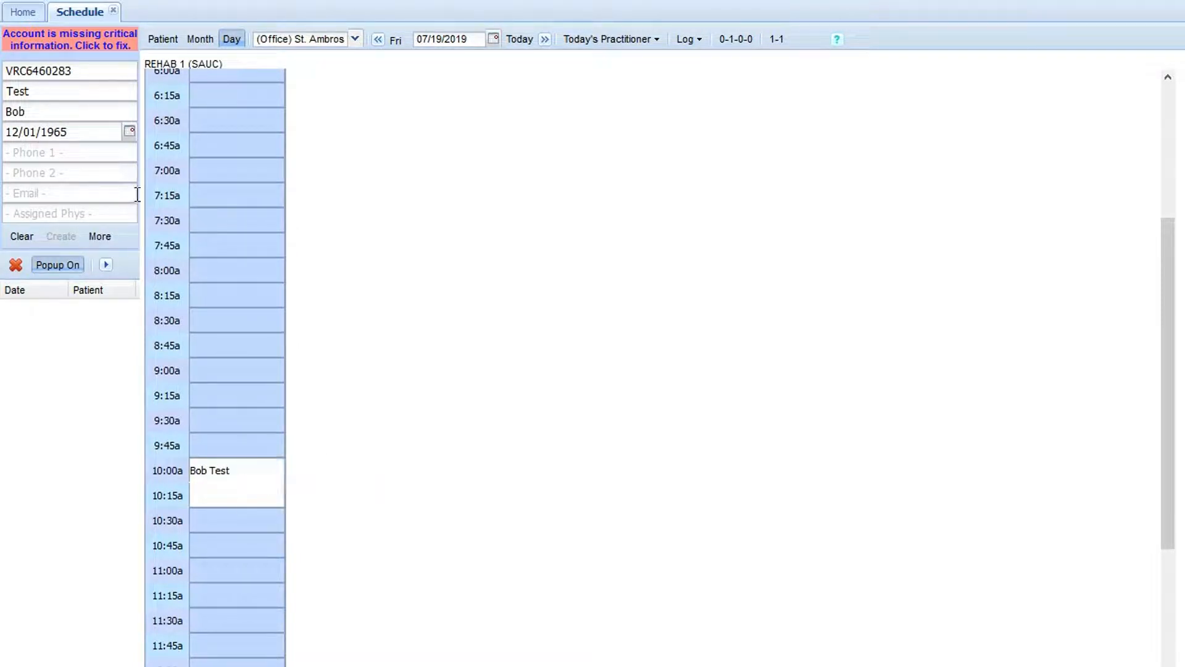
# Step: Clear the current patient, search for an existing patient by last name, and load the matching record
pyautogui.click(16, 237)
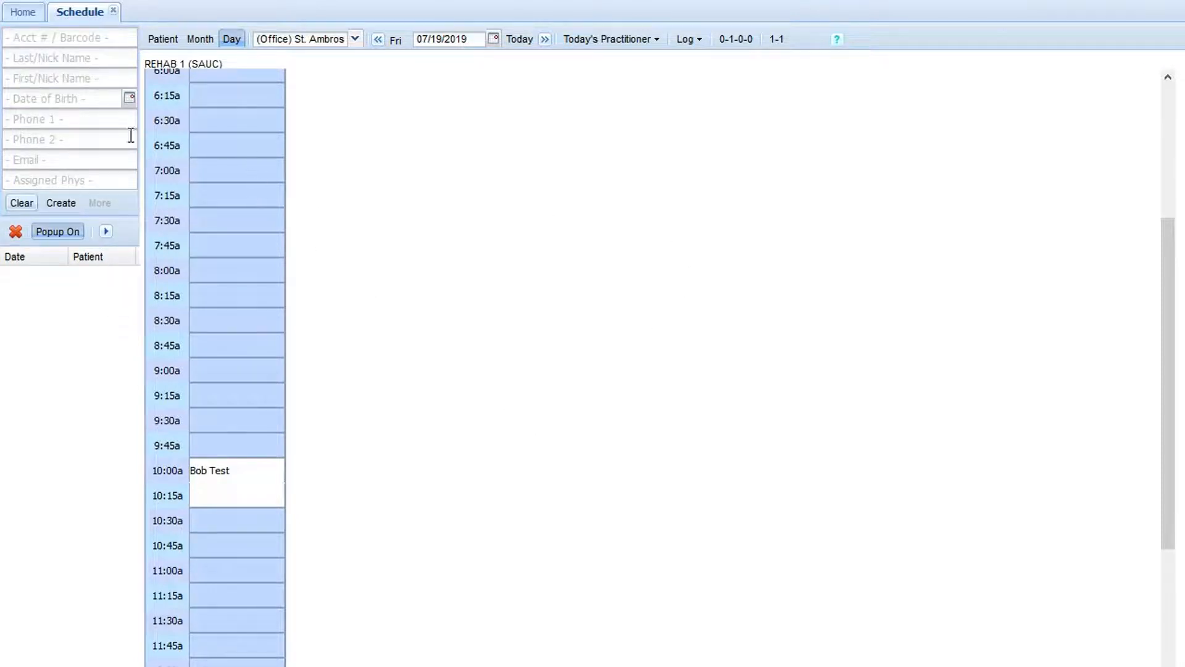
pyautogui.click(54, 58)
pyautogui.write('barr')
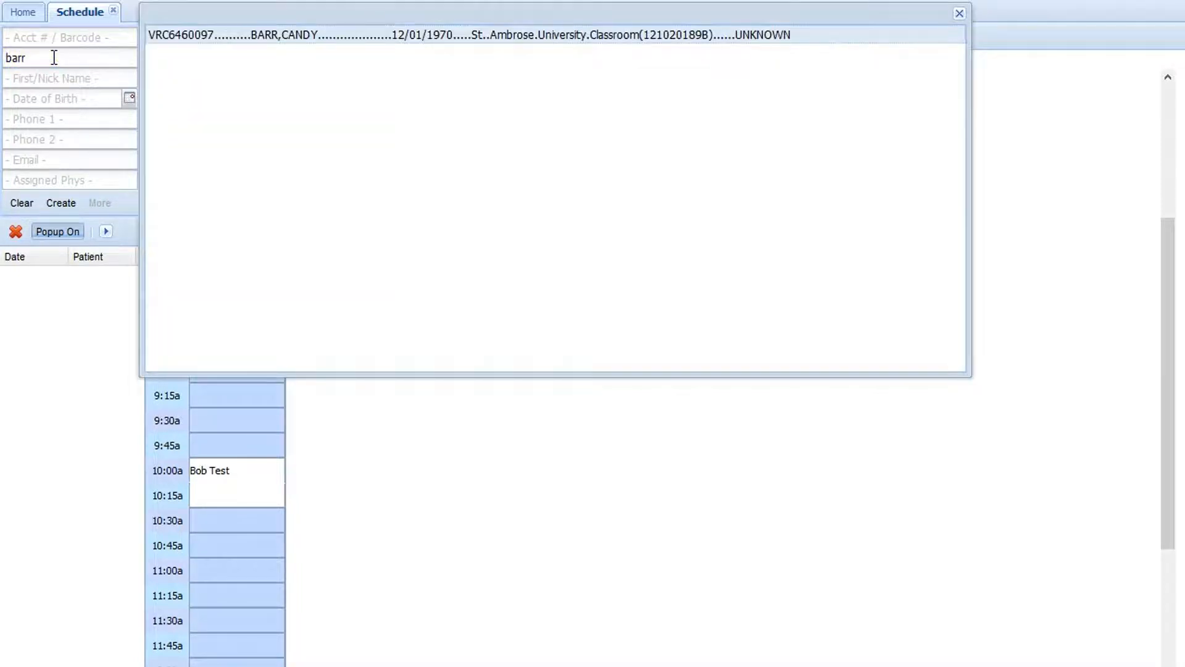
pyautogui.click(267, 35)
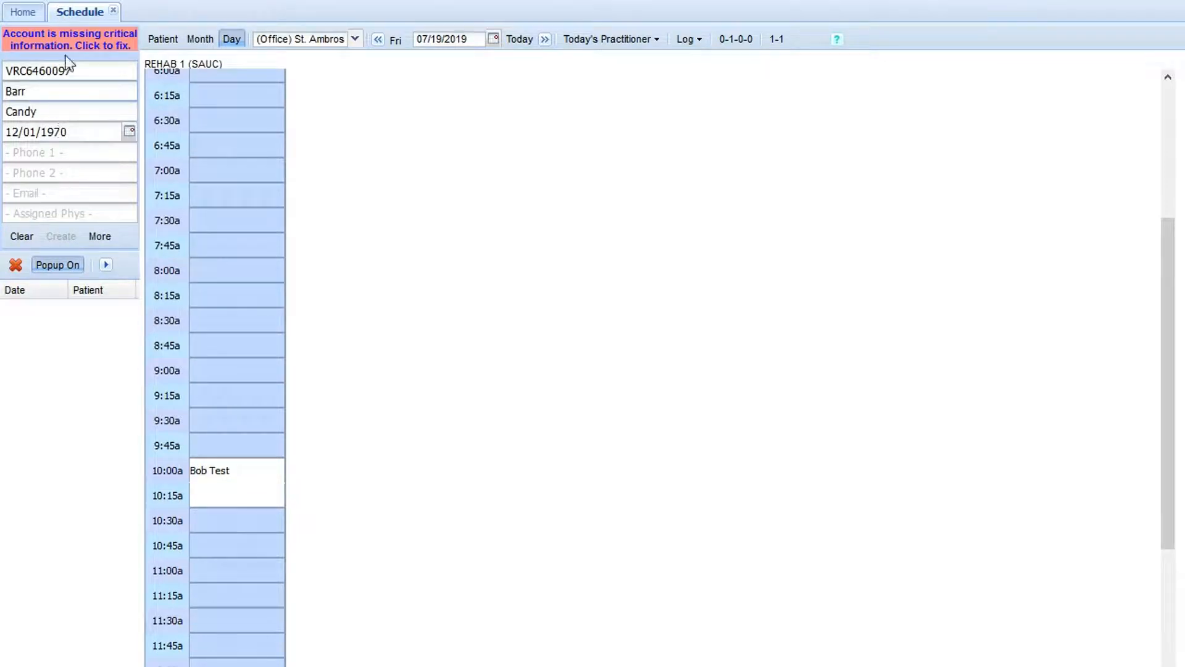
# Step: Book a 30 min appointment for the loaded patient on 07/22/2019 at 11:00 AM
pyautogui.click(494, 39)
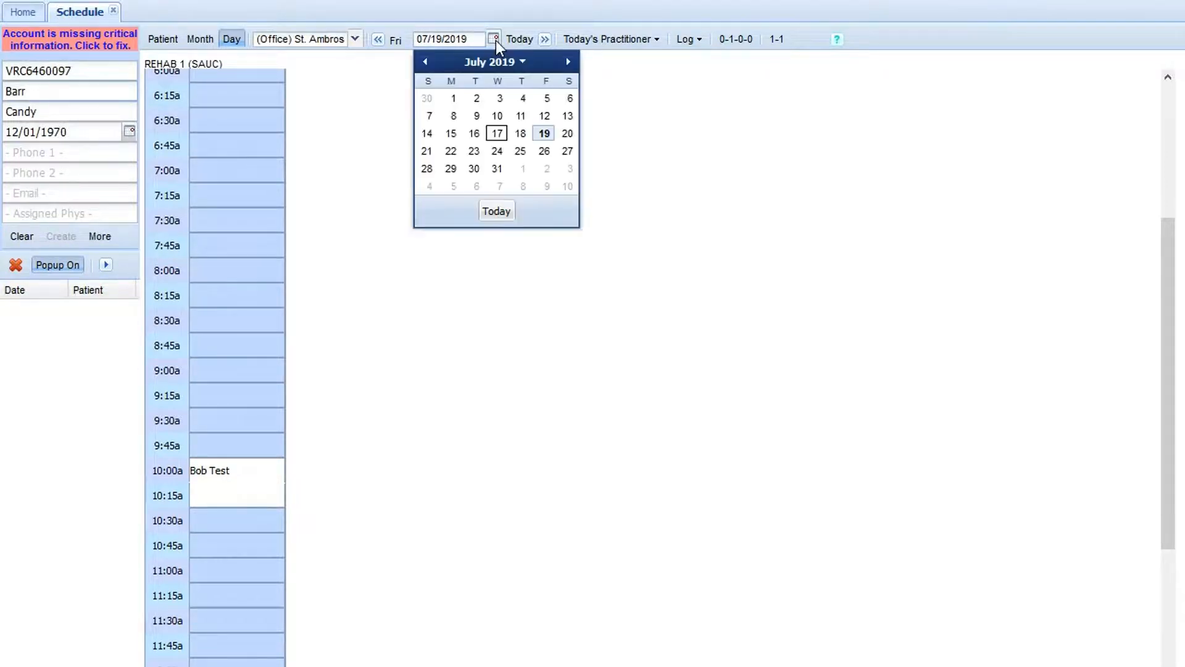
pyautogui.click(450, 151)
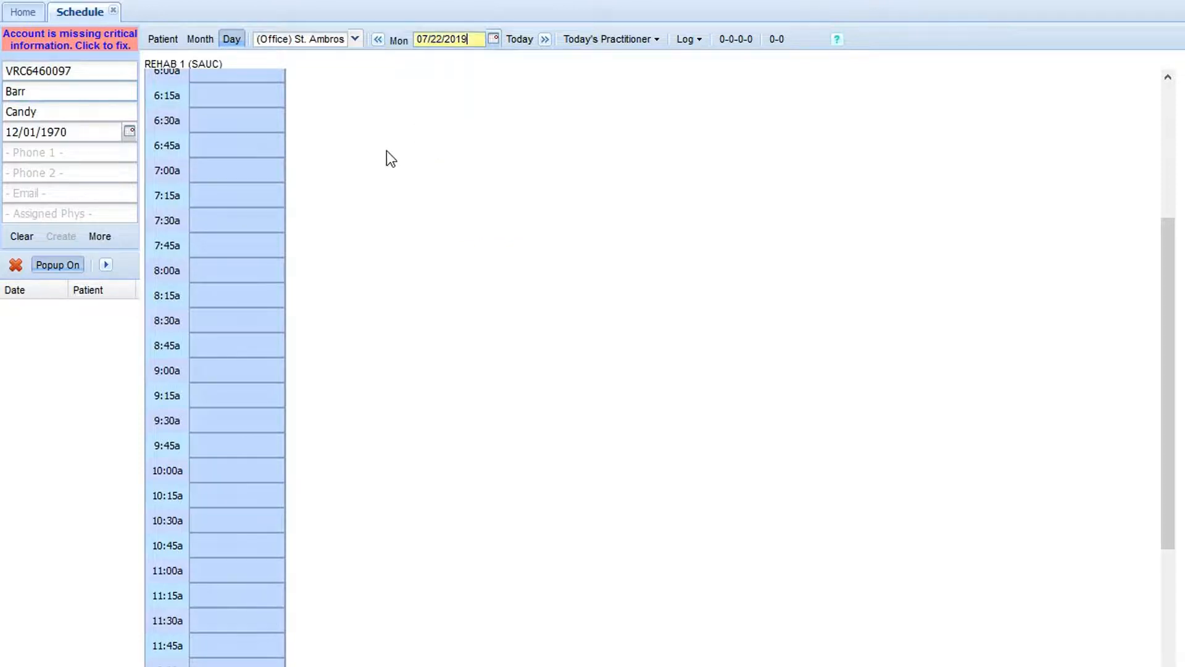
pyautogui.click(244, 568)
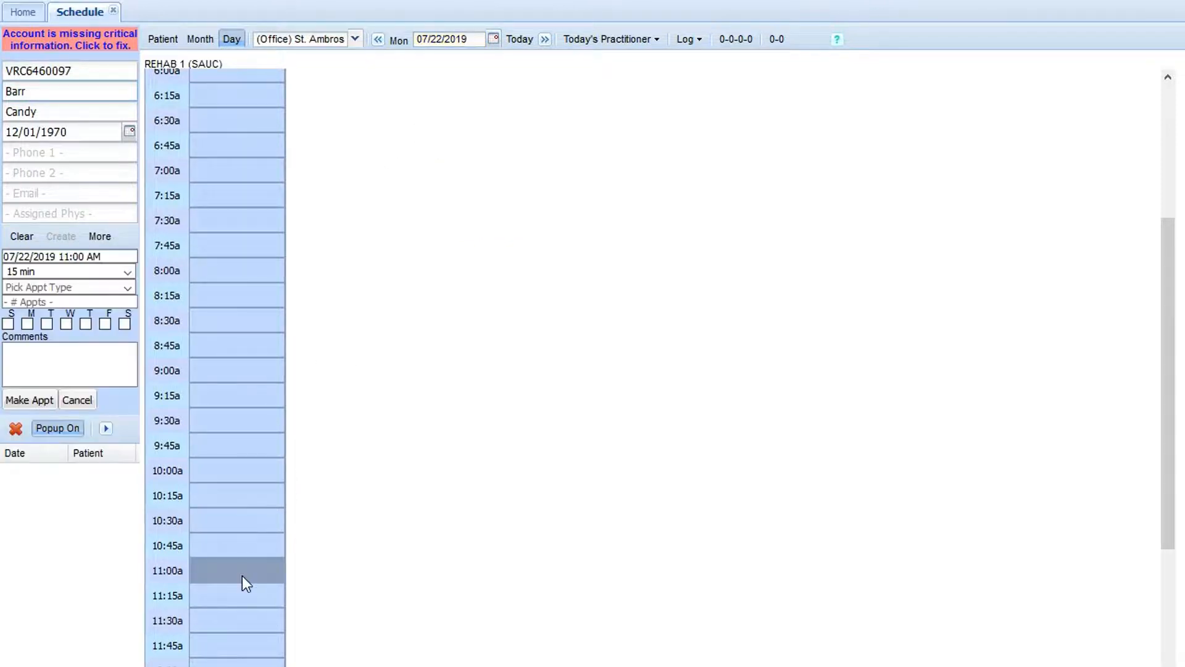
pyautogui.click(128, 272)
pyautogui.click(23, 308)
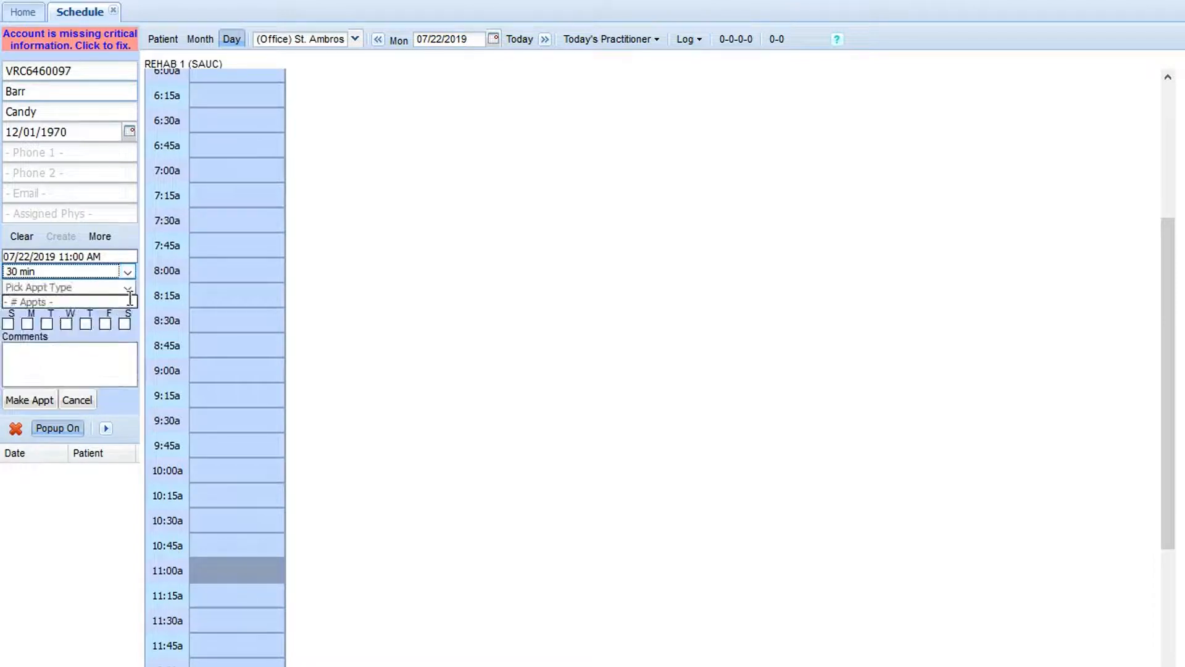
pyautogui.click(19, 400)
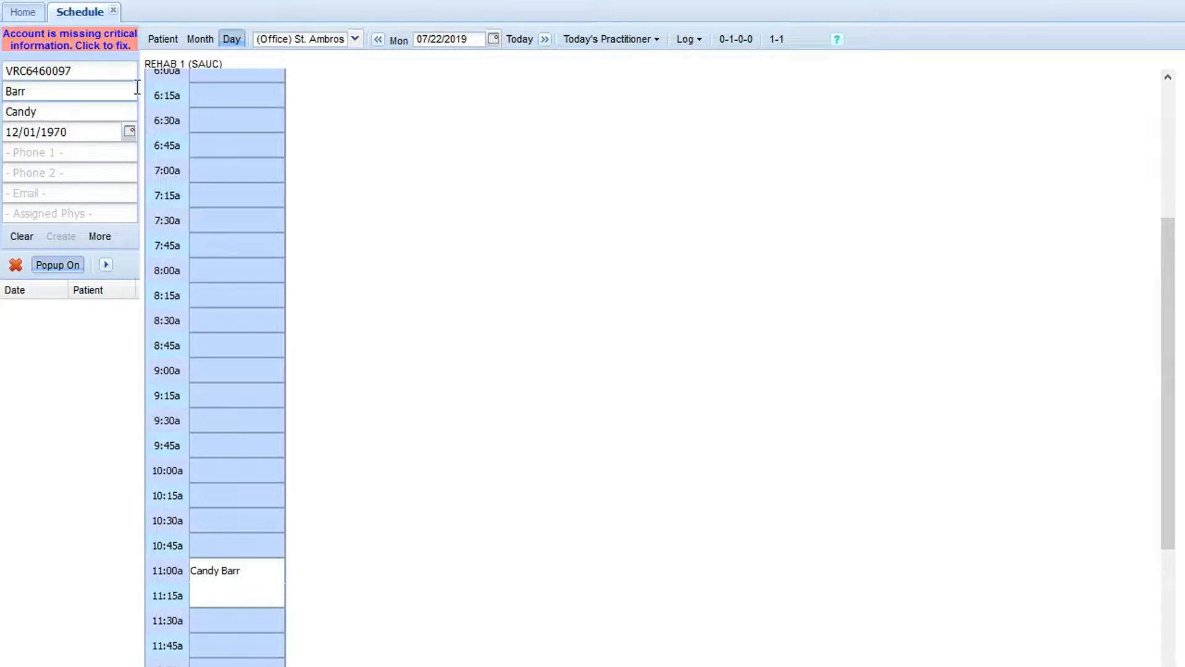
# Step: Review the loaded patient's appointment list and the July 2019 month calendar, and close the schedule
pyautogui.click(162, 43)
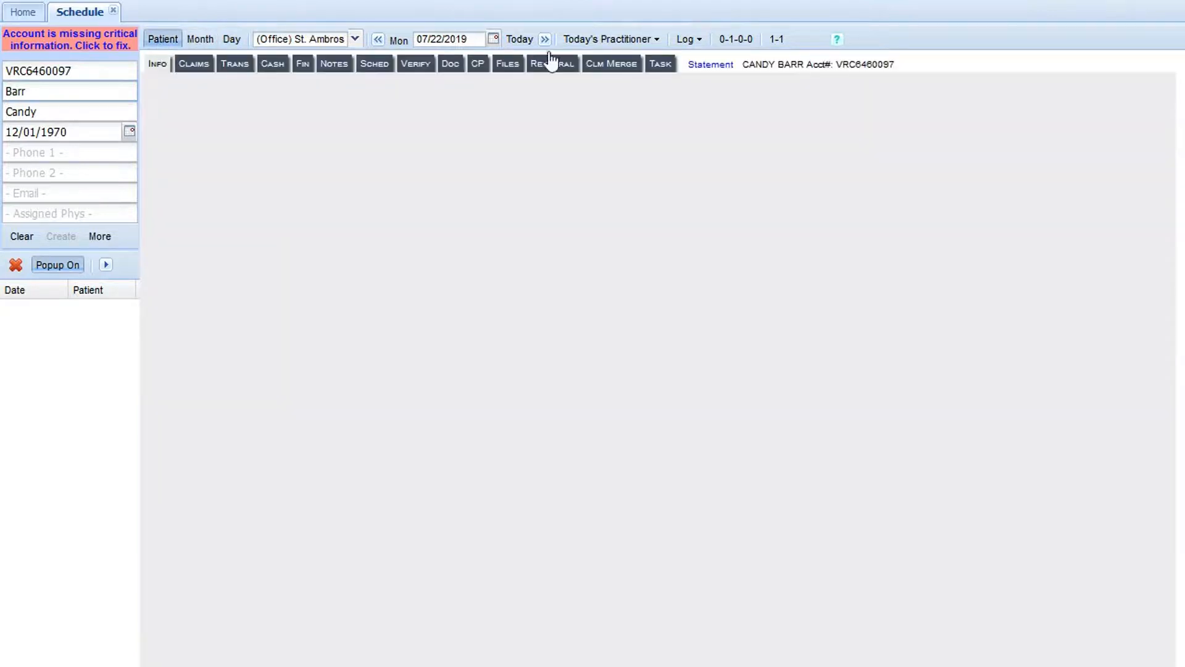
pyautogui.click(381, 66)
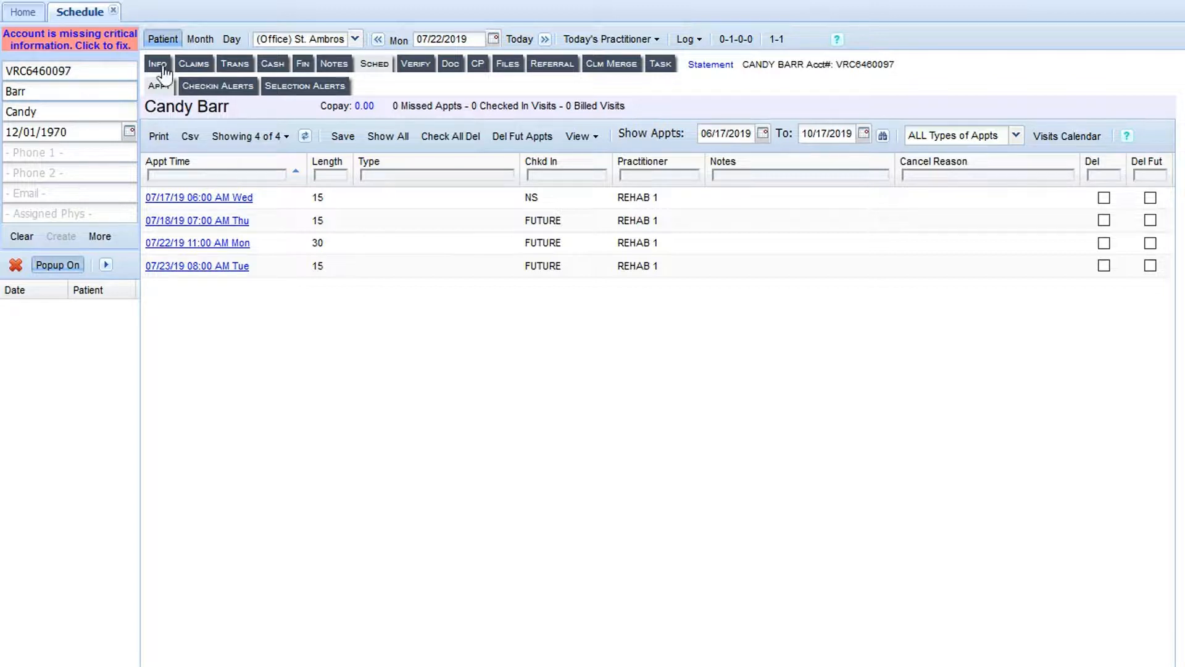
pyautogui.click(200, 39)
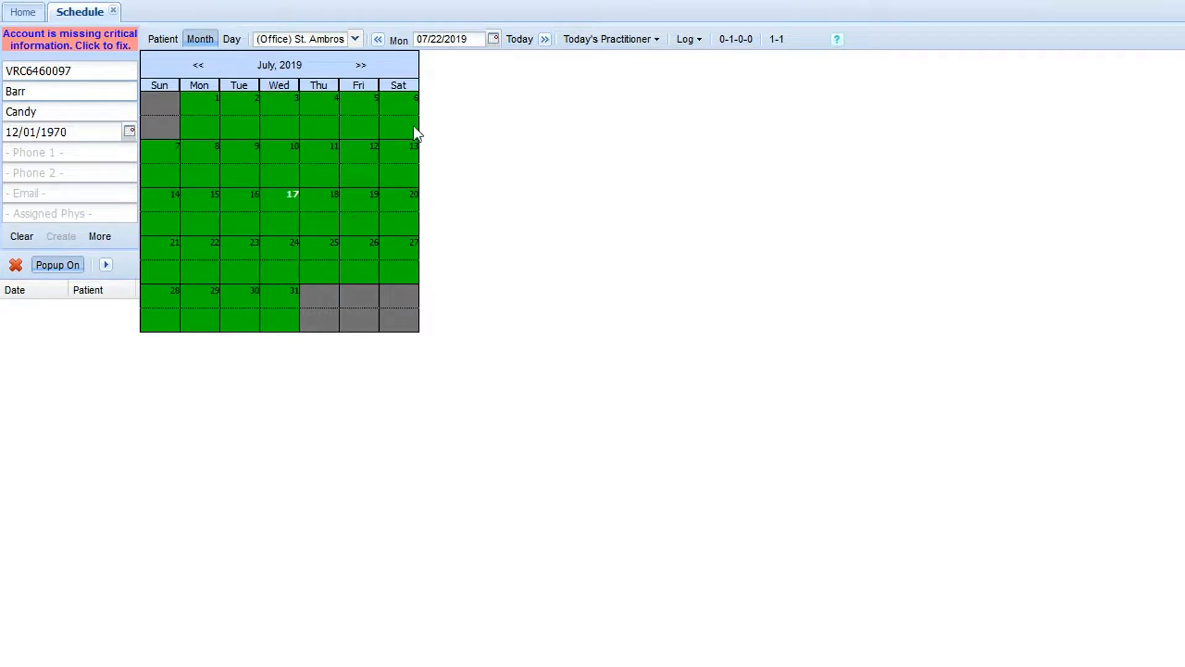
pyautogui.click(113, 11)
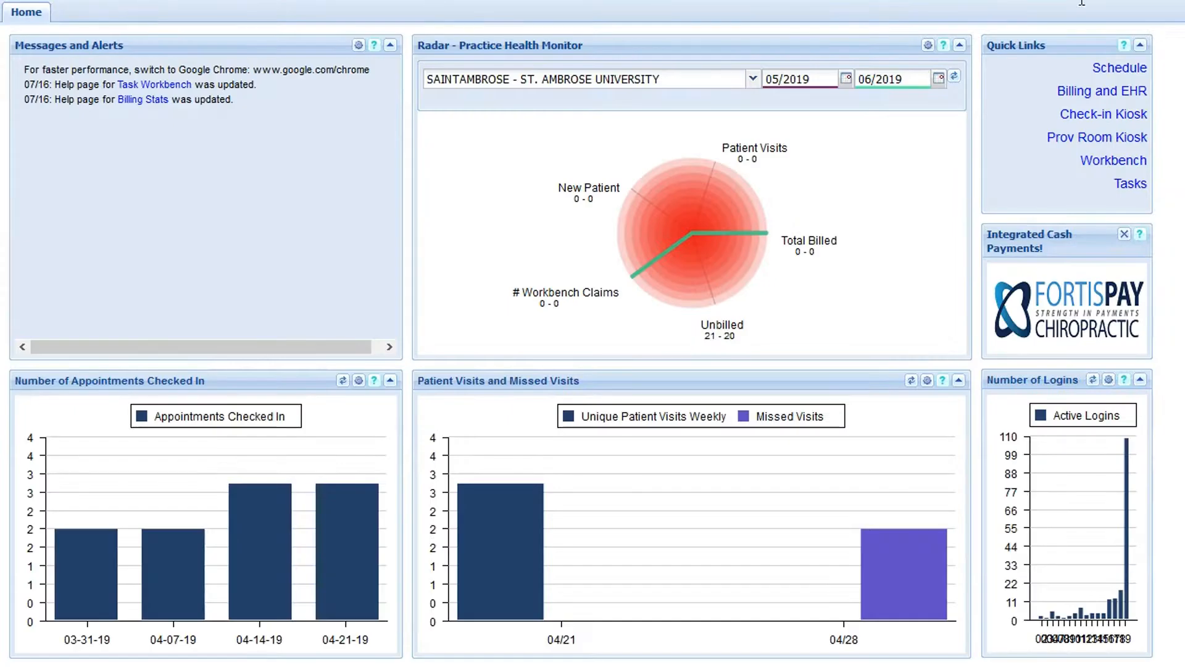
# Step: Switch the practice location to SAU JUL 19 and open its schedule
pyautogui.click(1164, 4)
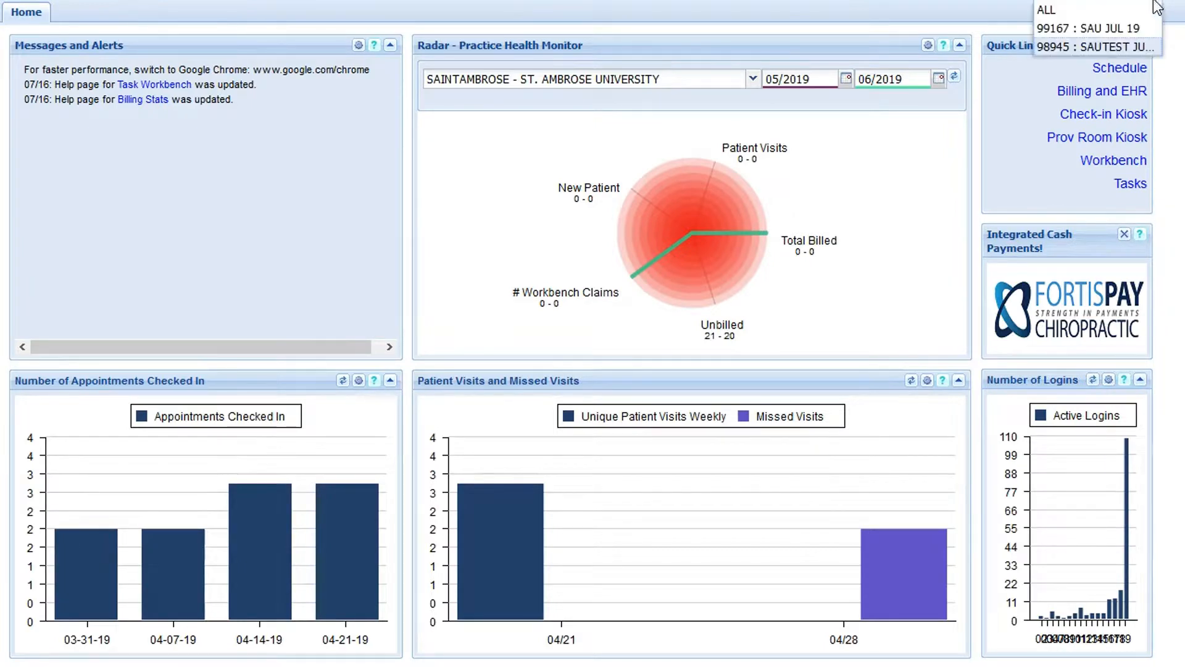
pyautogui.click(1142, 28)
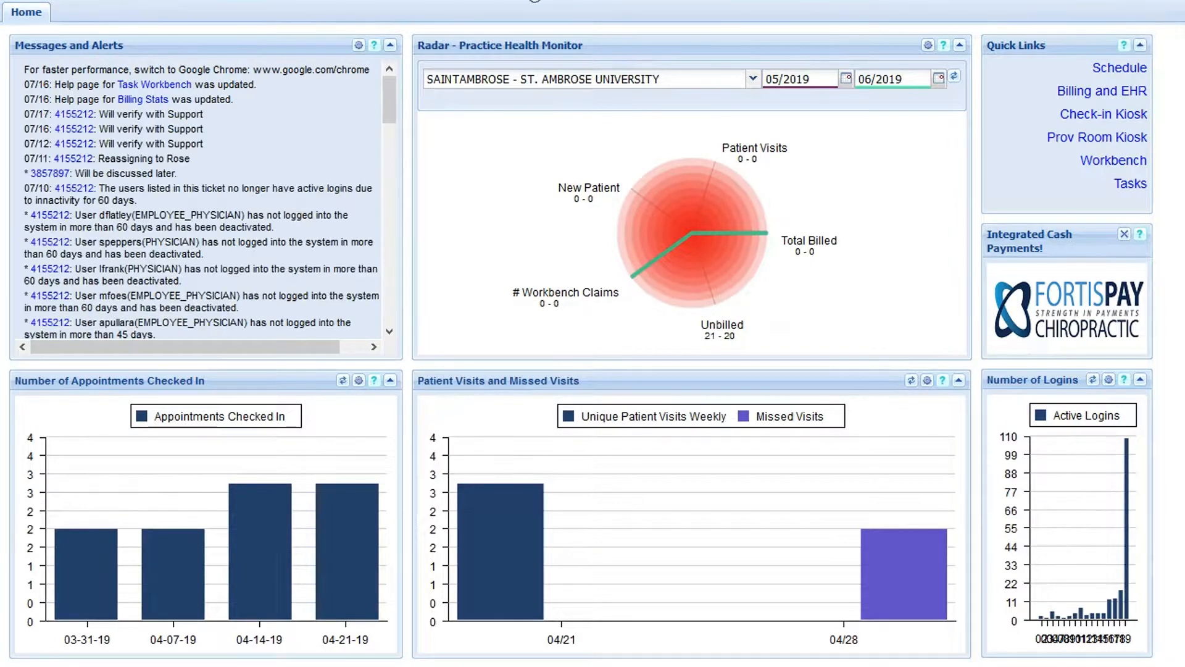
pyautogui.click(17, 1)
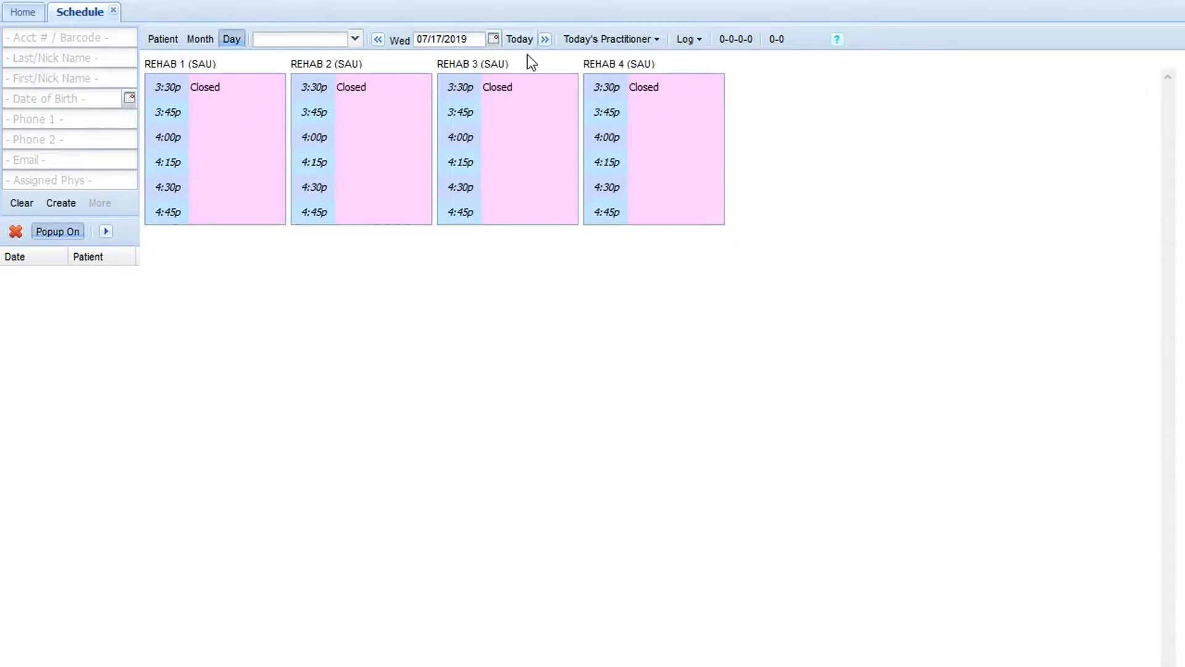
# Step: Change the day schedule's date to 09/10/2019
pyautogui.click(496, 40)
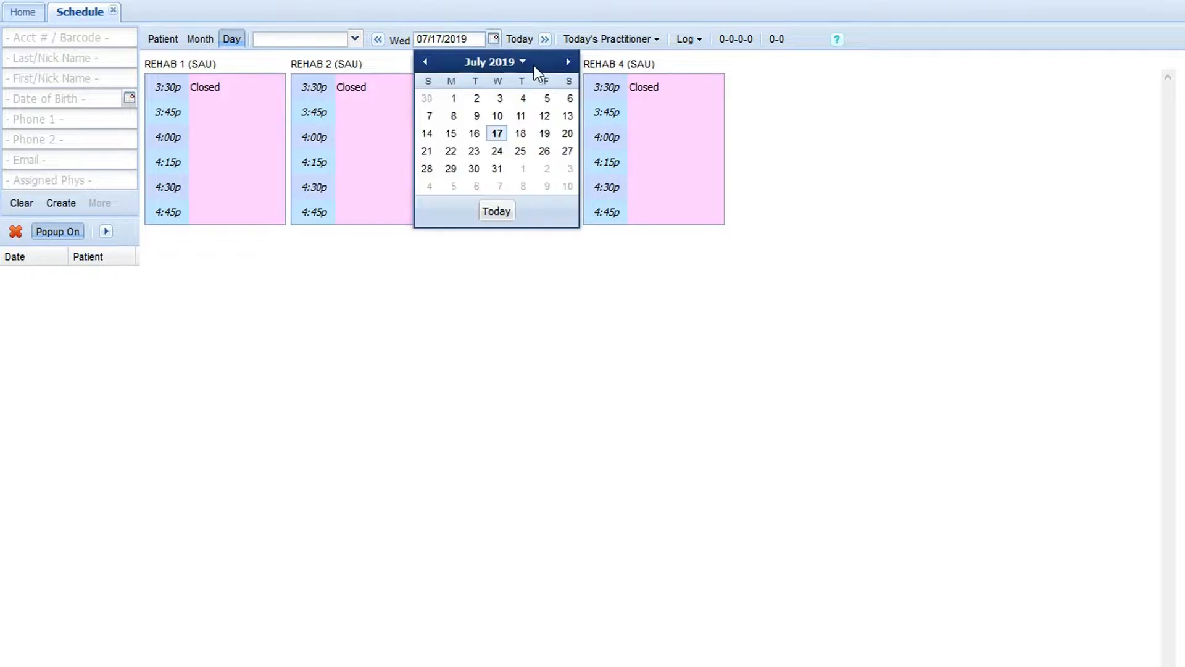
pyautogui.click(567, 61)
pyautogui.click(567, 62)
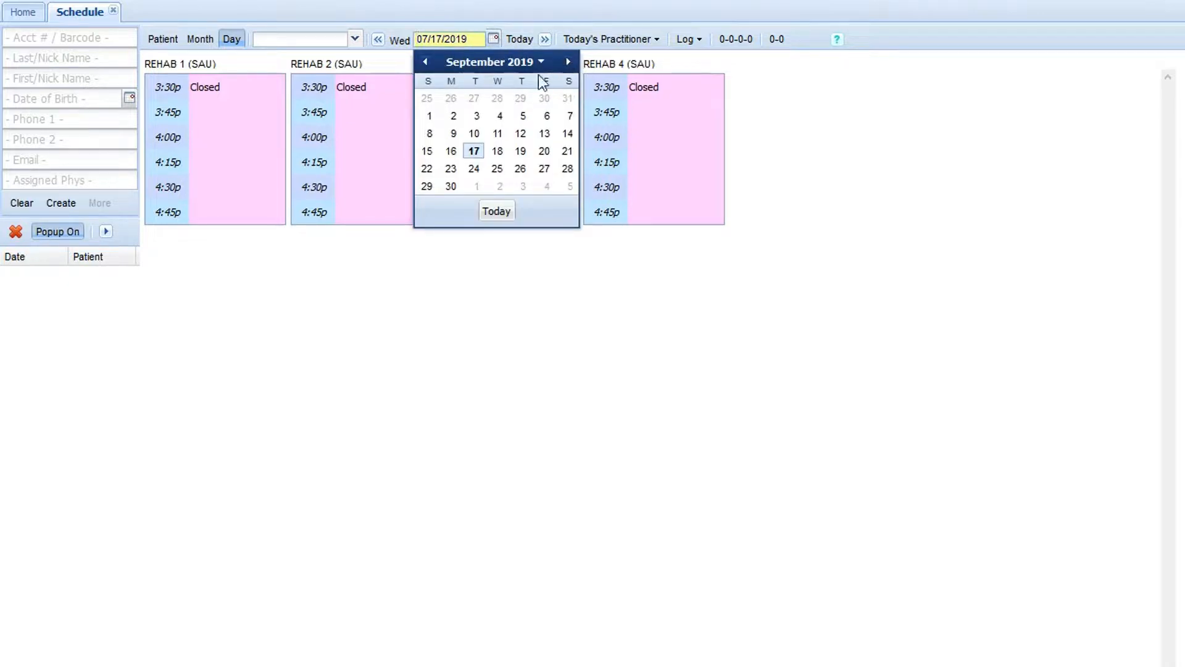
pyautogui.click(475, 134)
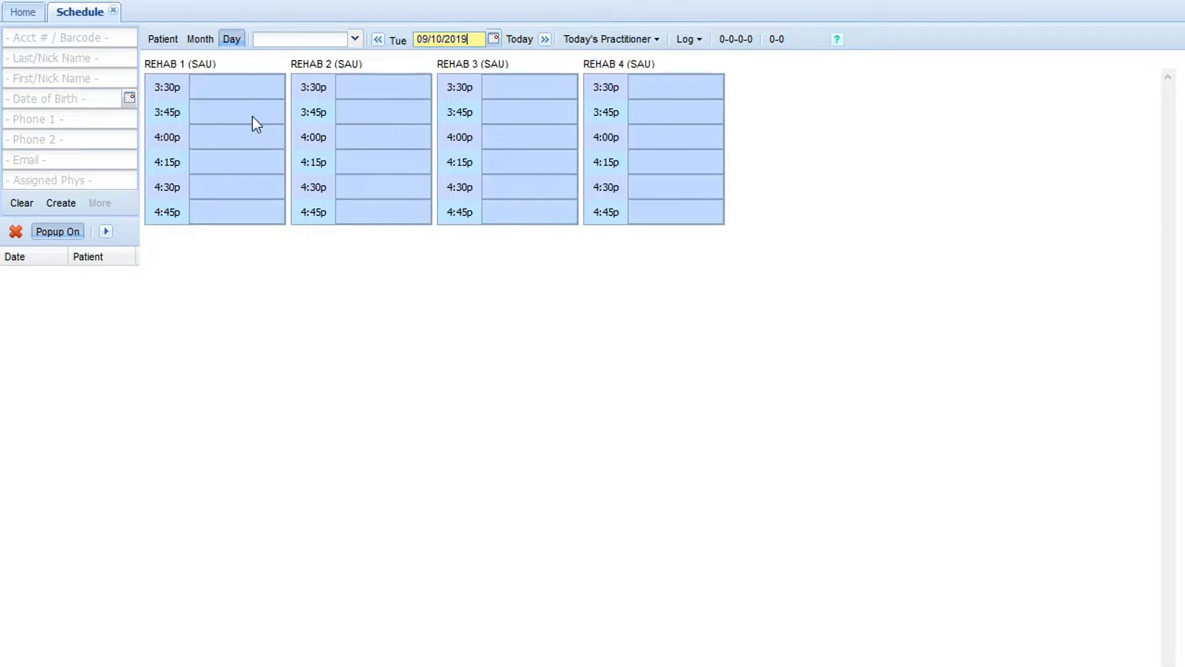
# Step: Search for patients with the last name "test" and load the last matching record
pyautogui.click(118, 55)
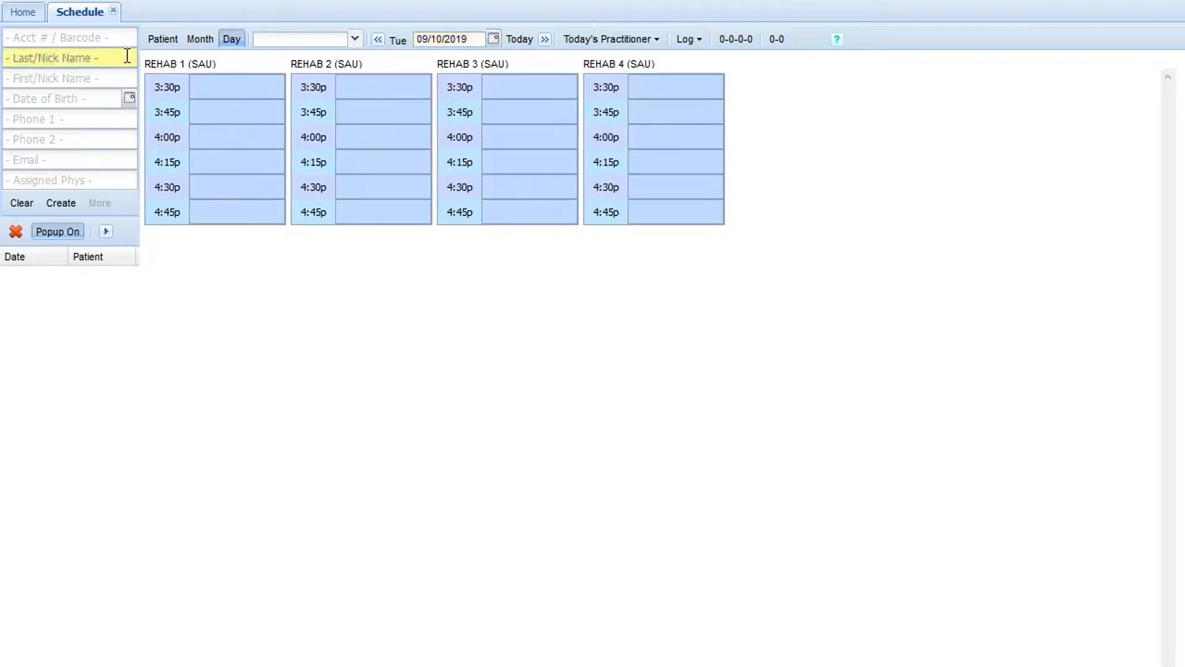
pyautogui.write('test')
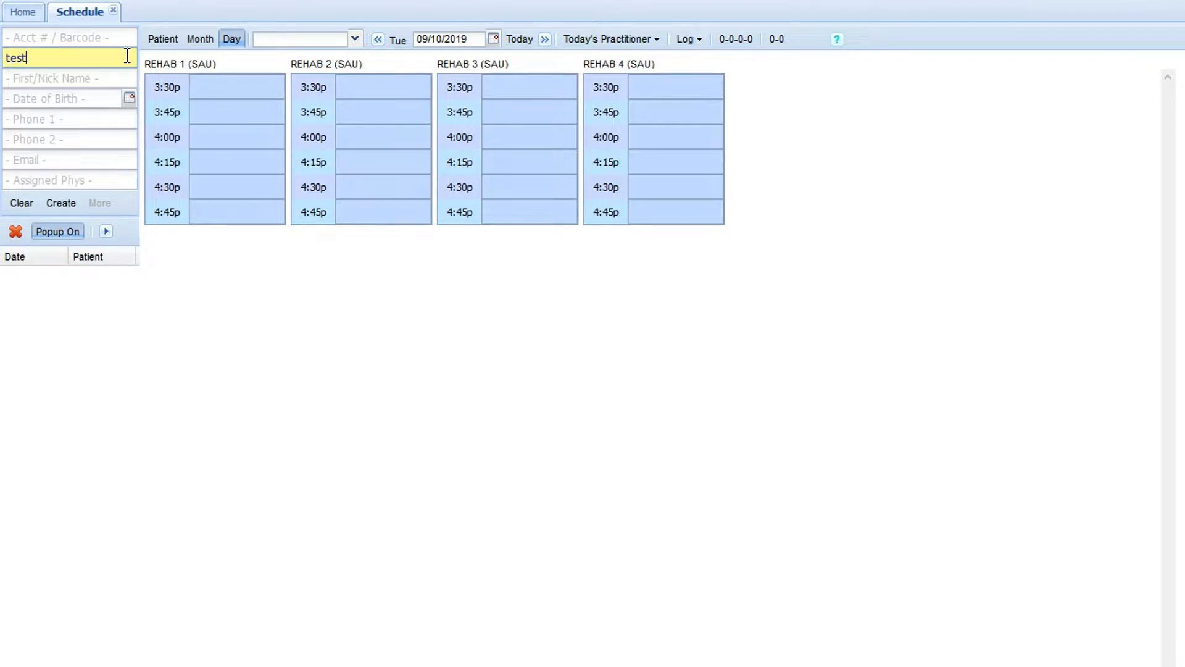
pyautogui.press('Return')
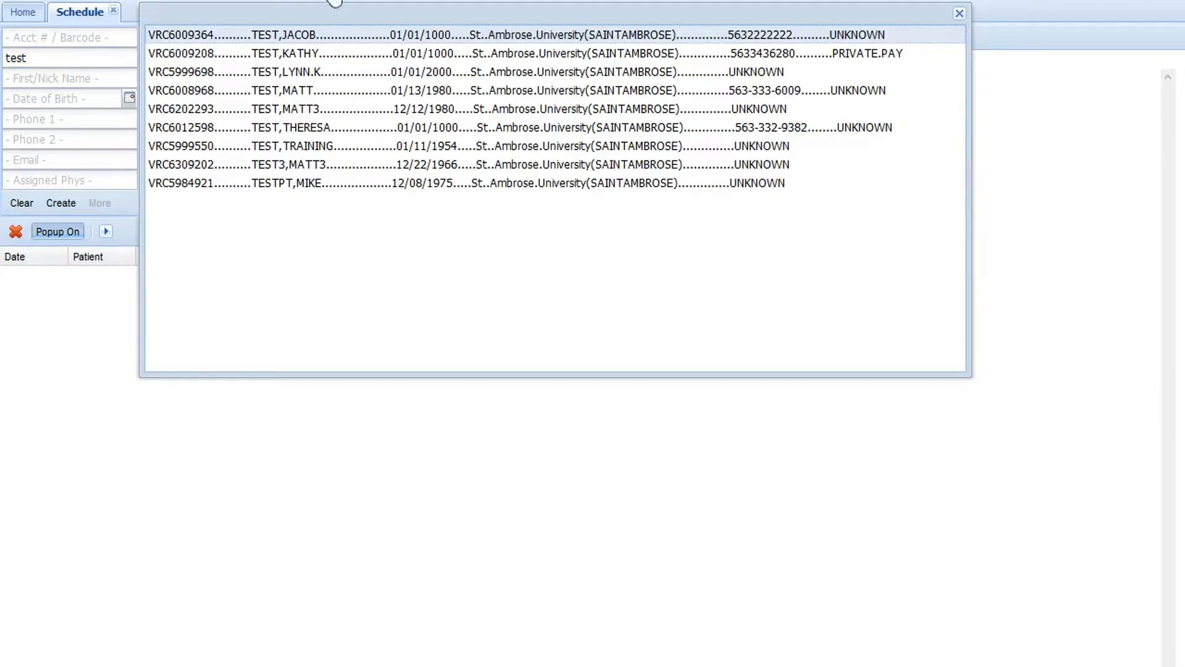
pyautogui.doubleClick(316, 183)
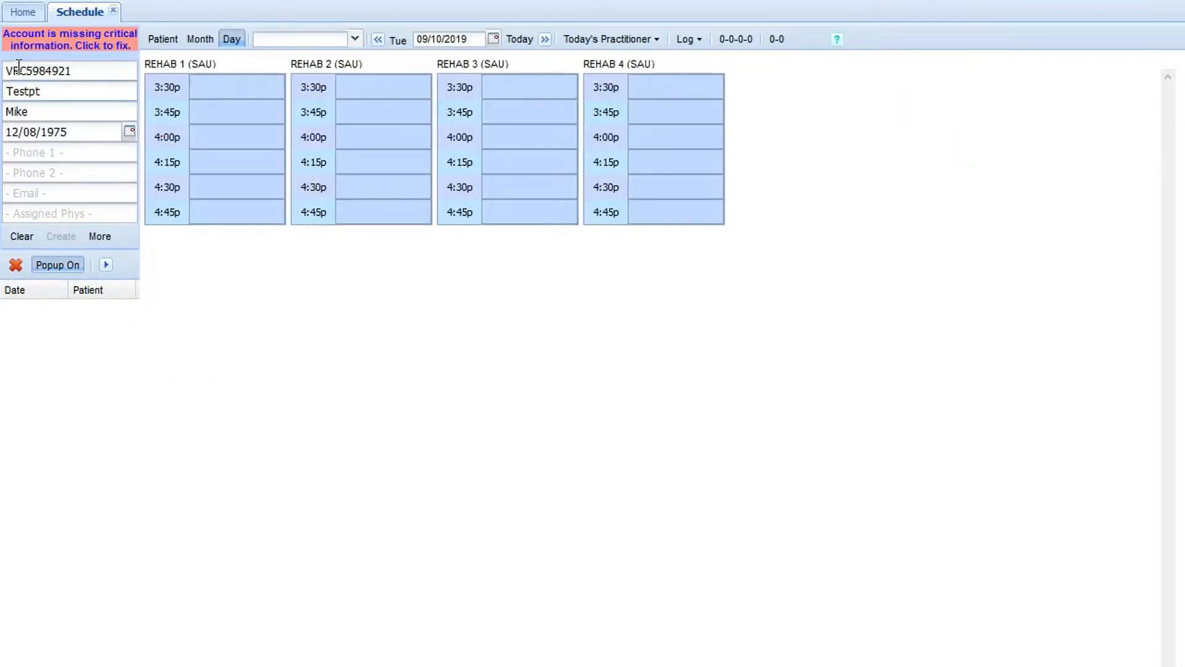
# Step: Start an appointment in REHAB 1 at 3:30 PM with type Rehab - Return Patient and a length of 45 min
pyautogui.click(214, 87)
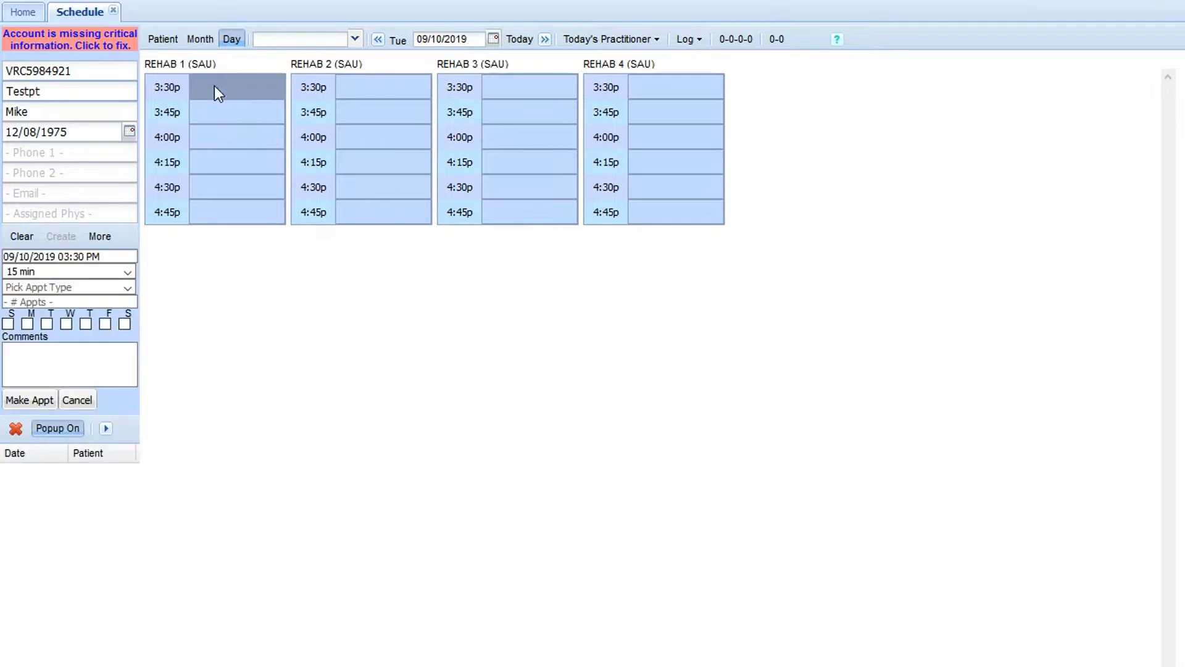
pyautogui.click(128, 287)
pyautogui.press('Down')
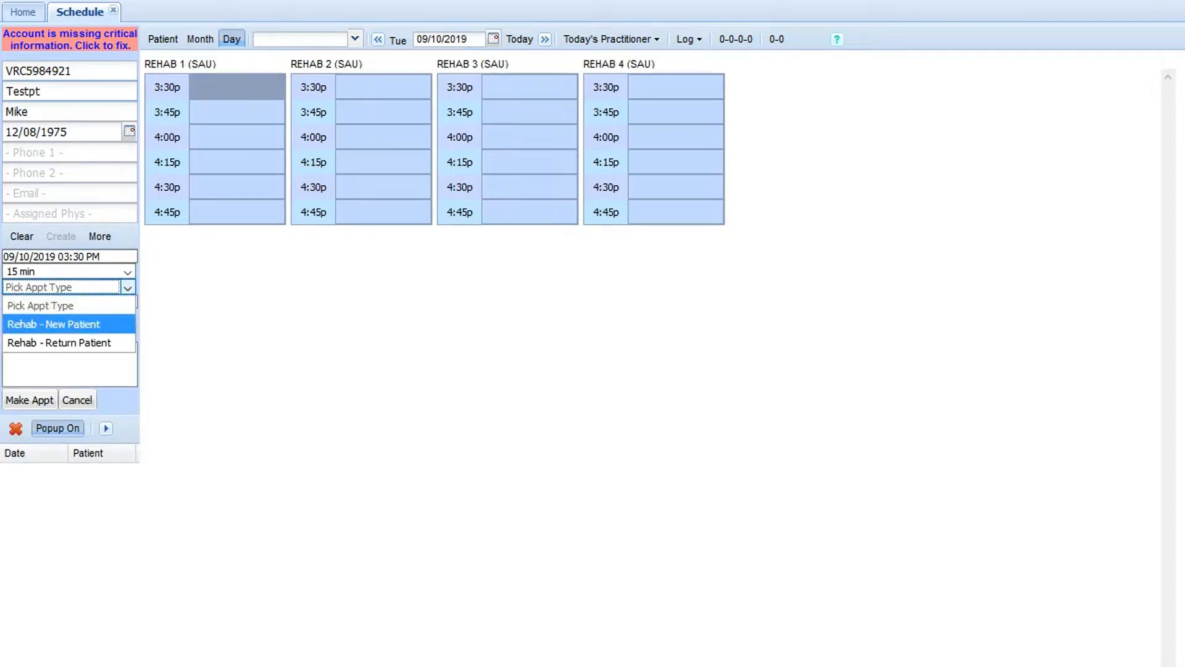
pyautogui.press('Down')
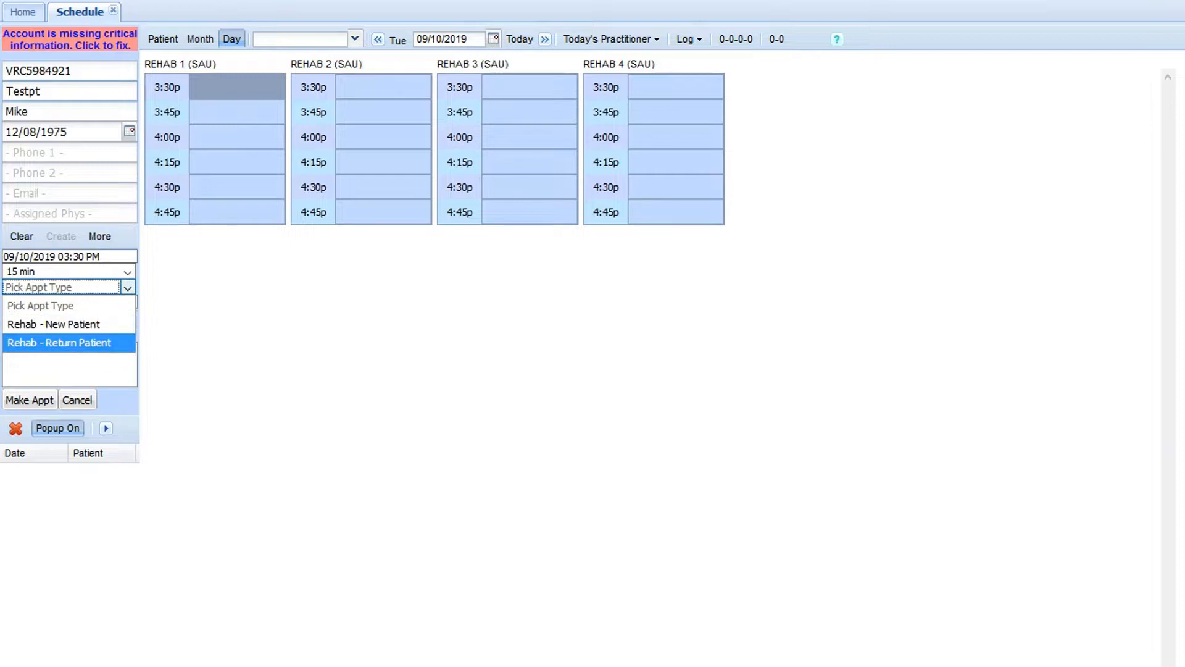
pyautogui.press('Down')
pyautogui.press('Down')
pyautogui.press('Down')
pyautogui.press('Return')
# Step: Add the comment "Has not been seen since April" and book the appointment
pyautogui.click(70, 363)
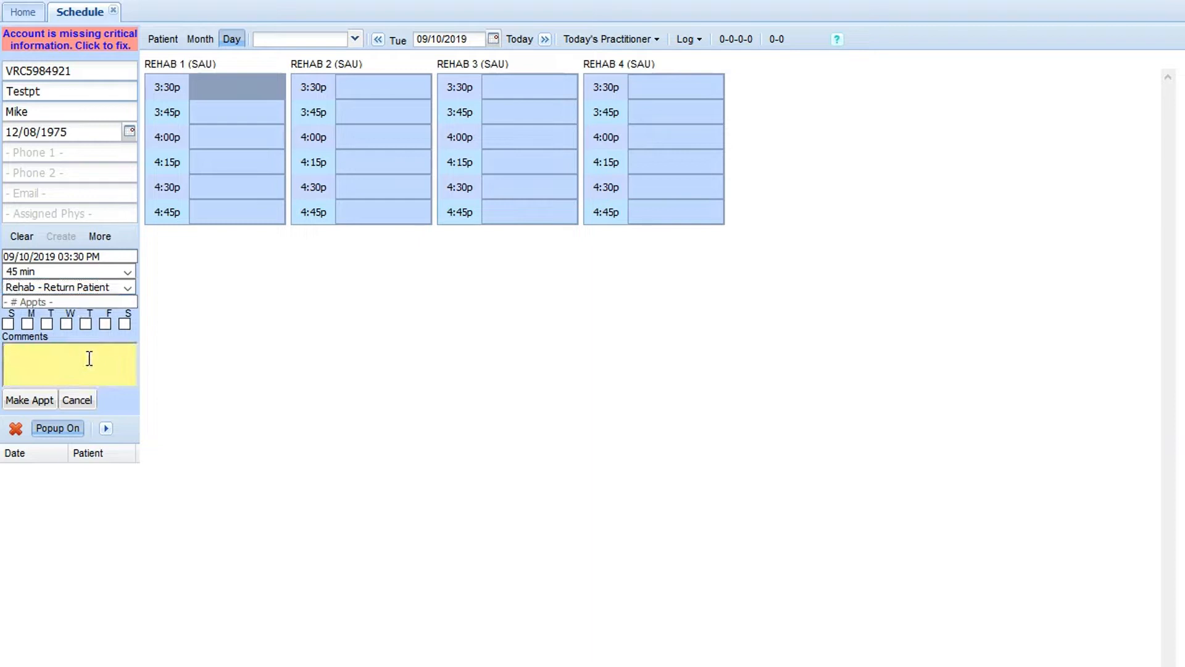
pyautogui.write('Has not been seen since April')
pyautogui.click(41, 400)
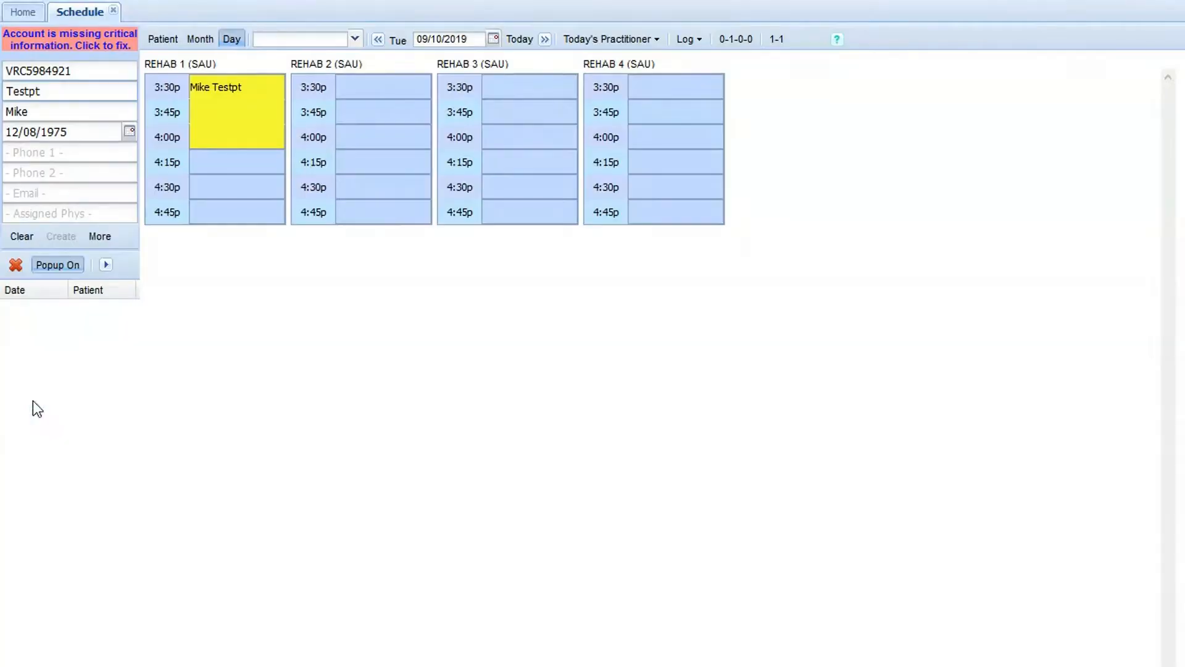
# Step: Check the details of the 3:30 PM appointment in REHAB 1, and delete the appointment
pyautogui.moveTo(212, 92)
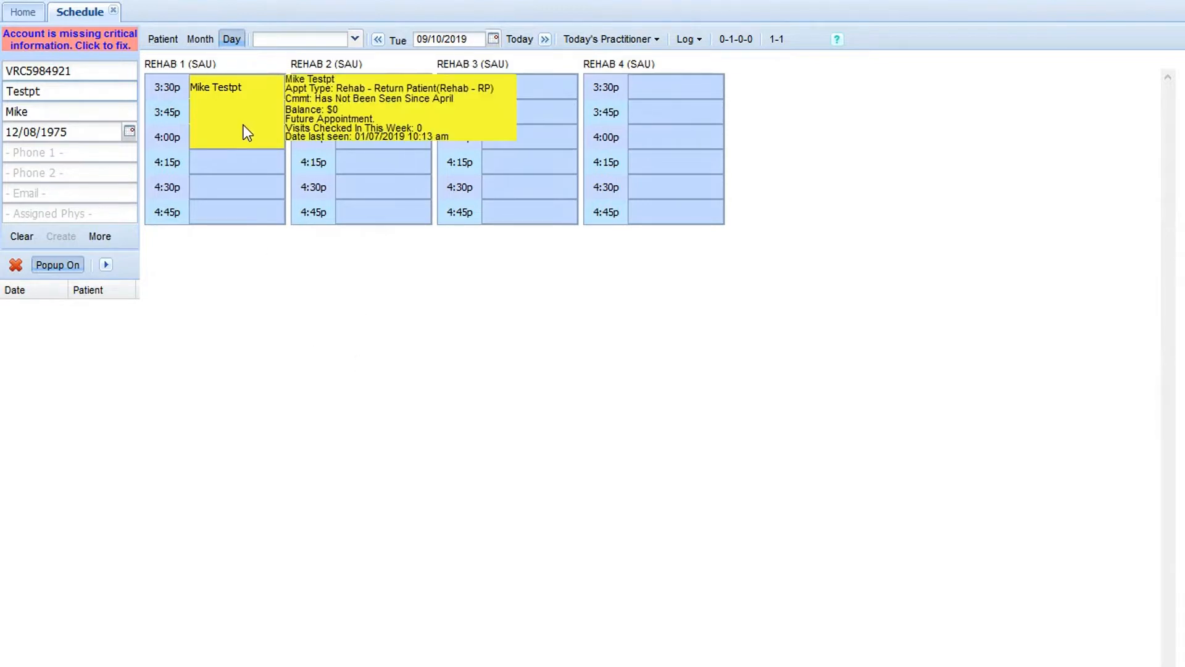
pyautogui.click(214, 117)
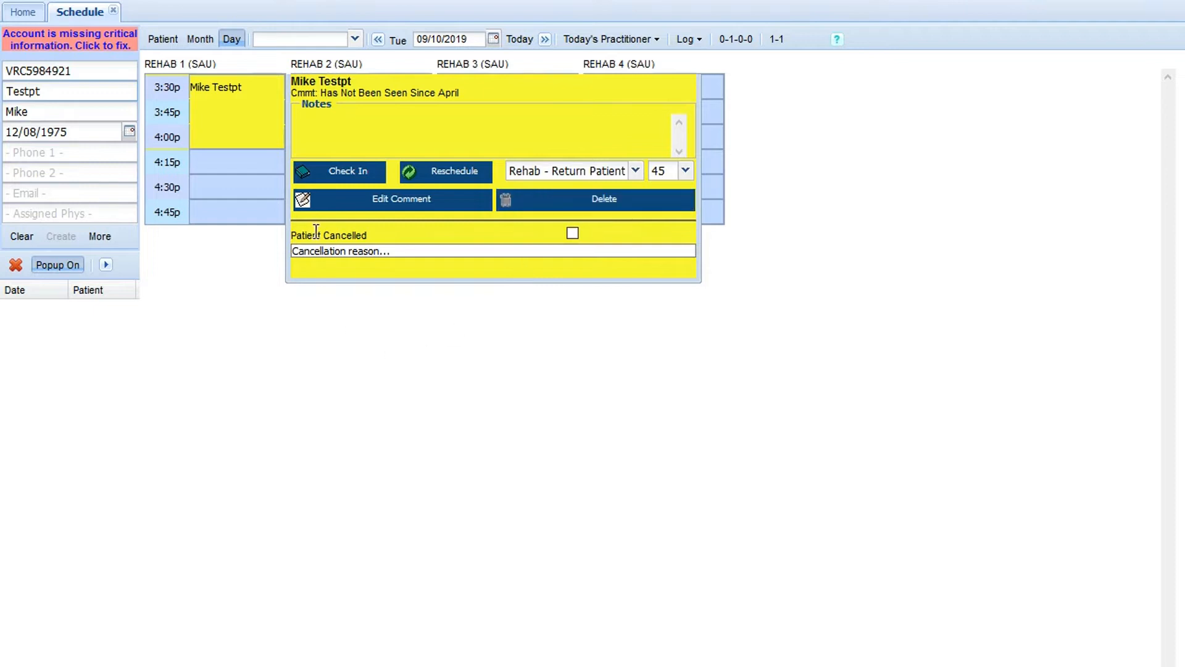
pyautogui.click(581, 206)
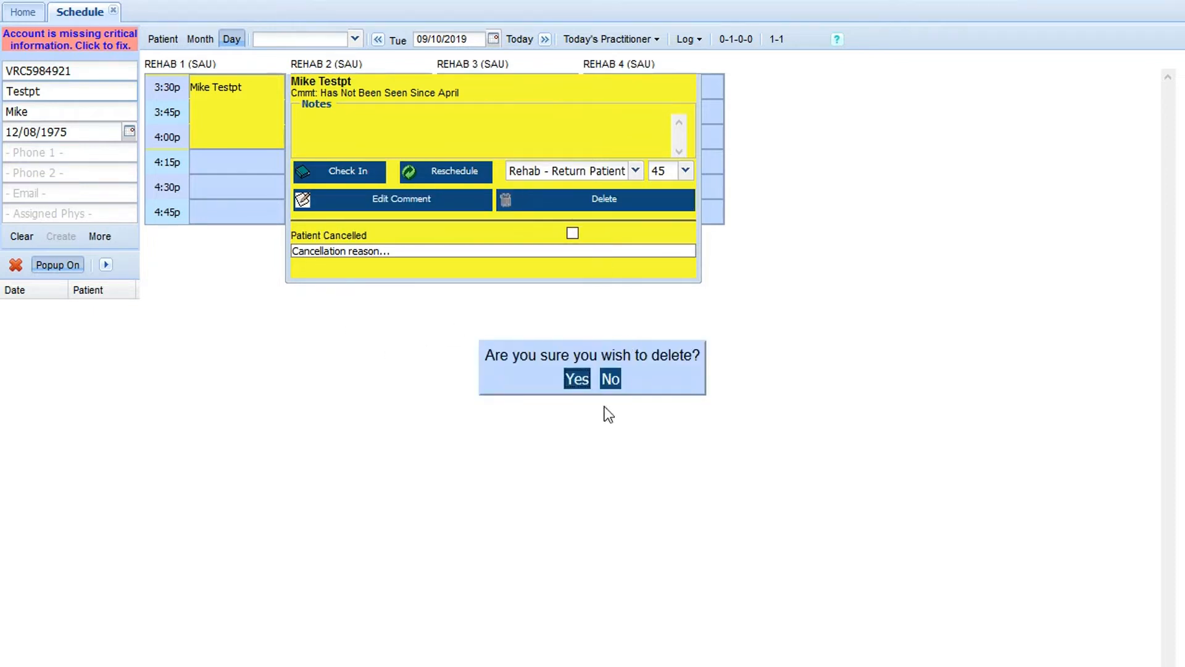
pyautogui.click(577, 379)
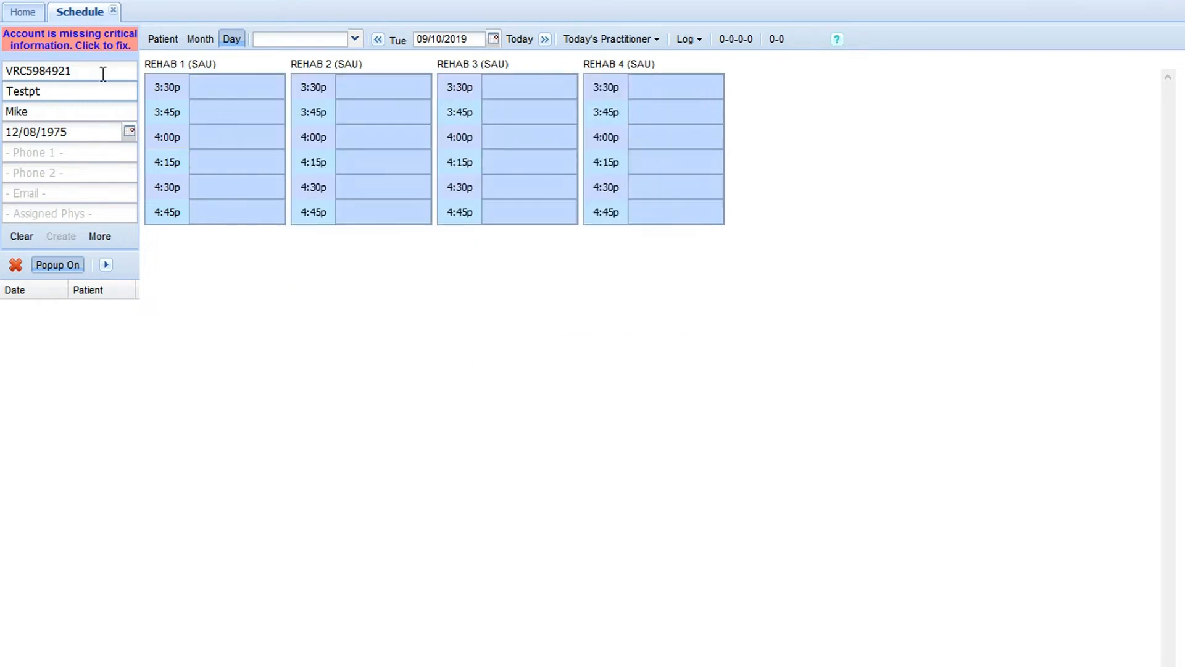